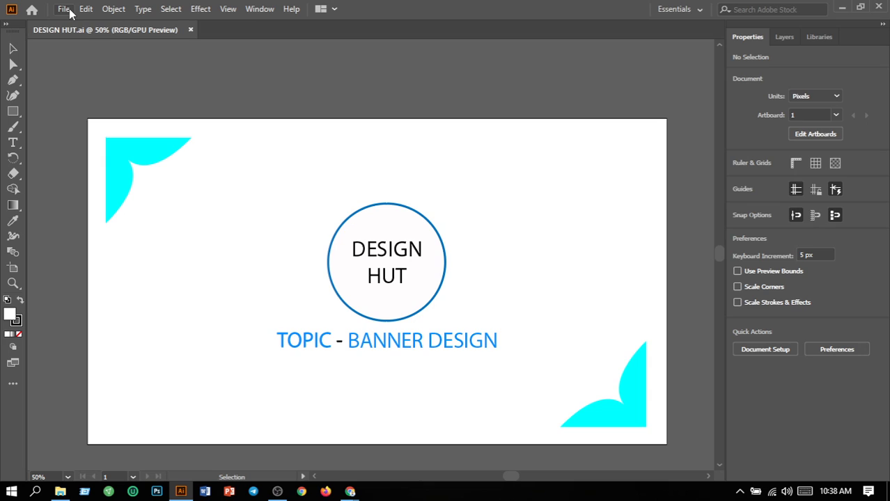
pyautogui.click(64, 10)
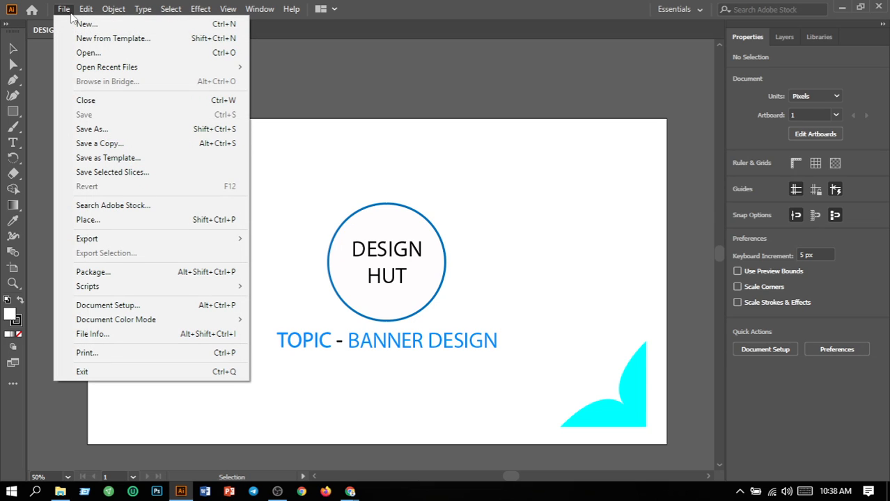
pyautogui.click(272, 143)
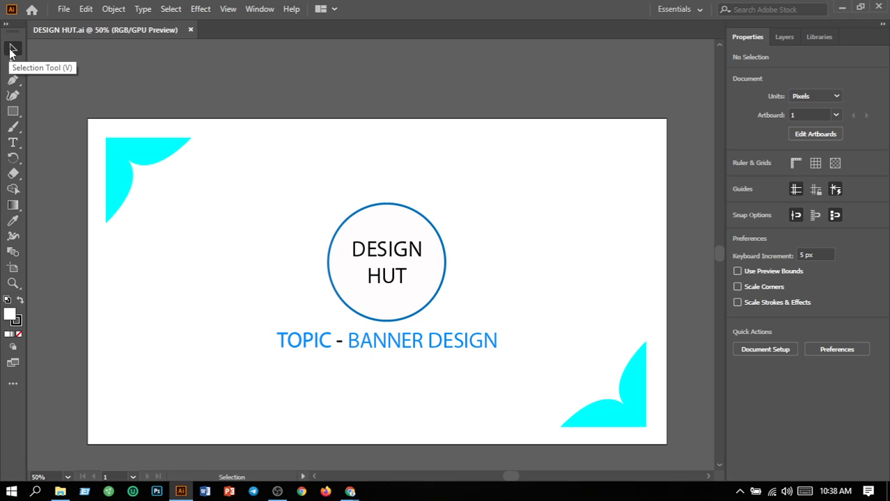
# Step: Delete the word BANNER from the topic line below the circle, keeping the word DESIGN
pyautogui.rightClick(19, 147)
pyautogui.click(83, 147)
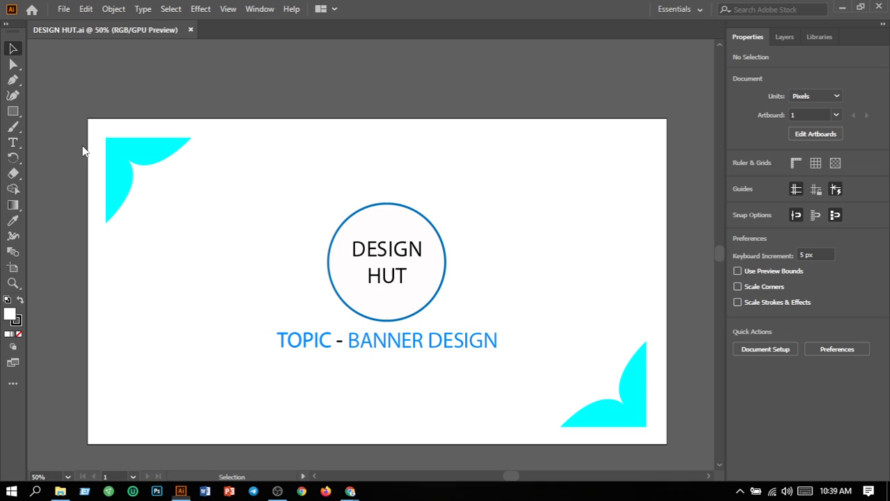
pyautogui.click(417, 337)
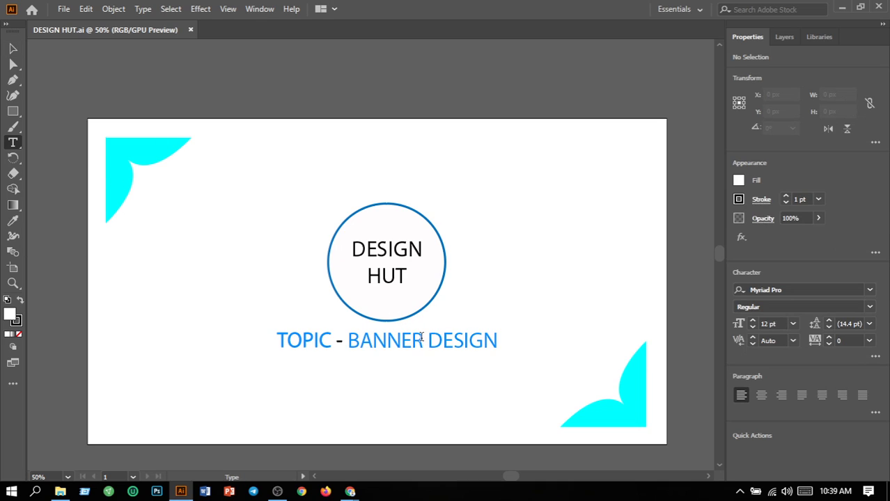
pyautogui.click(422, 339)
pyautogui.press('BackSpace')
pyautogui.press('BackSpace')
pyautogui.press('BackSpace')
pyautogui.press('BackSpace')
pyautogui.press('BackSpace')
pyautogui.press('BackSpace')
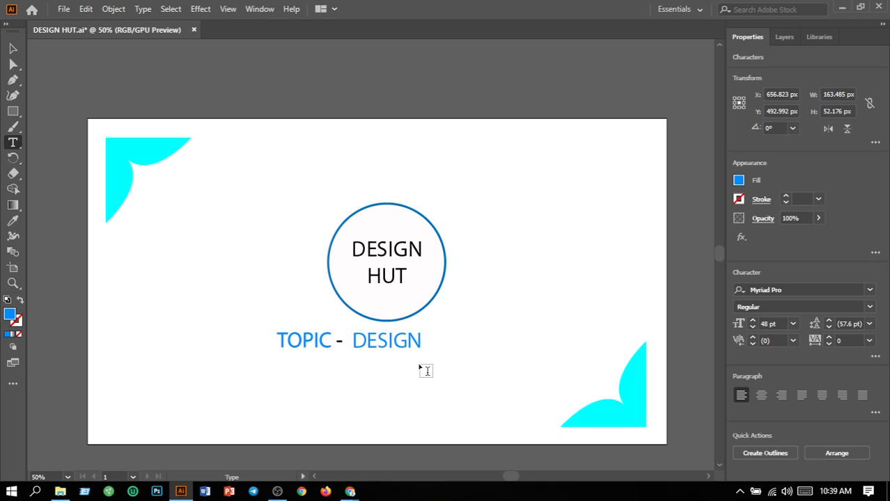
pyautogui.write('poster')
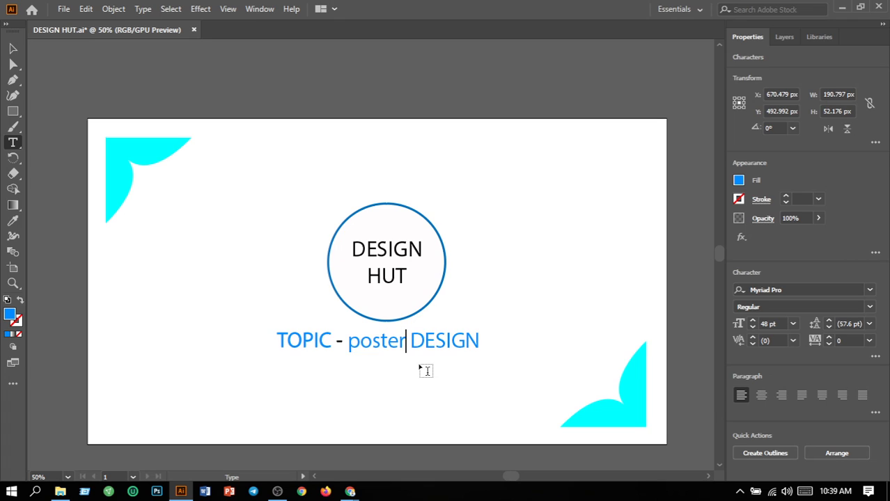
pyautogui.press('BackSpace')
pyautogui.press('BackSpace')
pyautogui.press('BackSpace')
pyautogui.press('BackSpace')
pyautogui.press('BackSpace')
pyautogui.press('BackSpace')
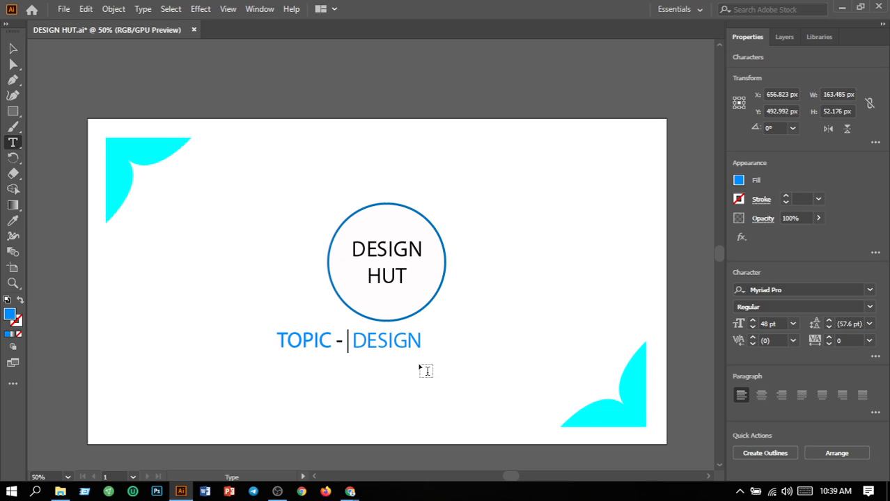
# Step: Enter POSTER in capitals before DESIGN in the topic line and finish the text editing
pyautogui.write('POSTE')
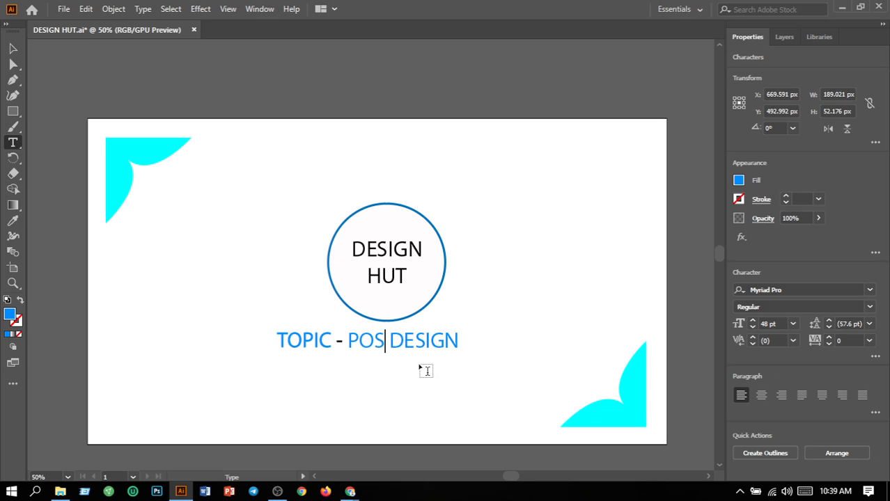
pyautogui.write('R')
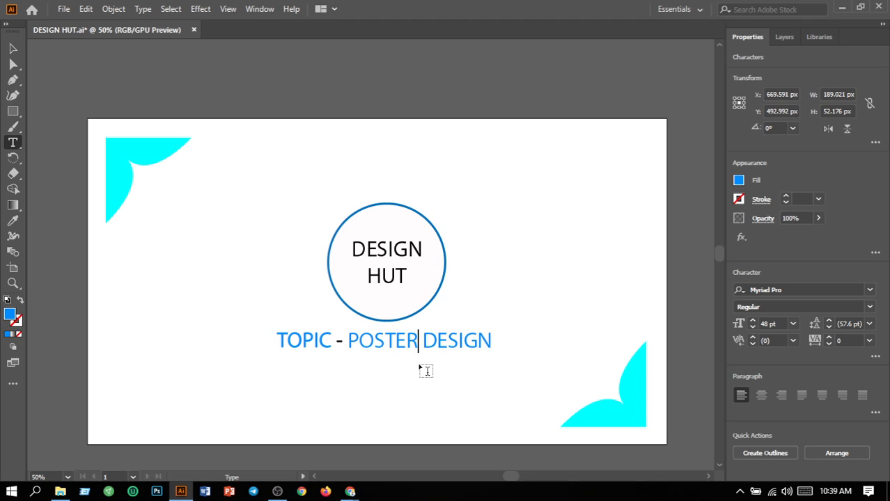
pyautogui.click(12, 50)
pyautogui.click(568, 318)
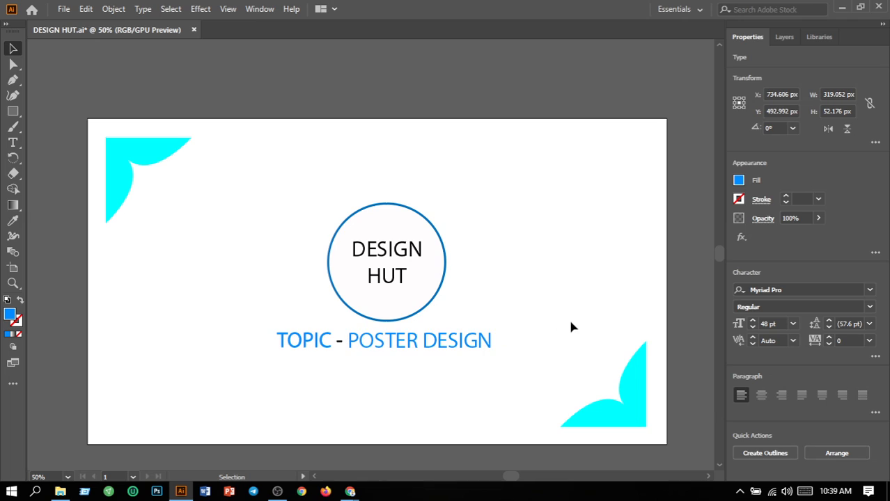
# Step: Change the fill of the lower-right corner ornament on the artboard to red, FF0000
pyautogui.click(631, 424)
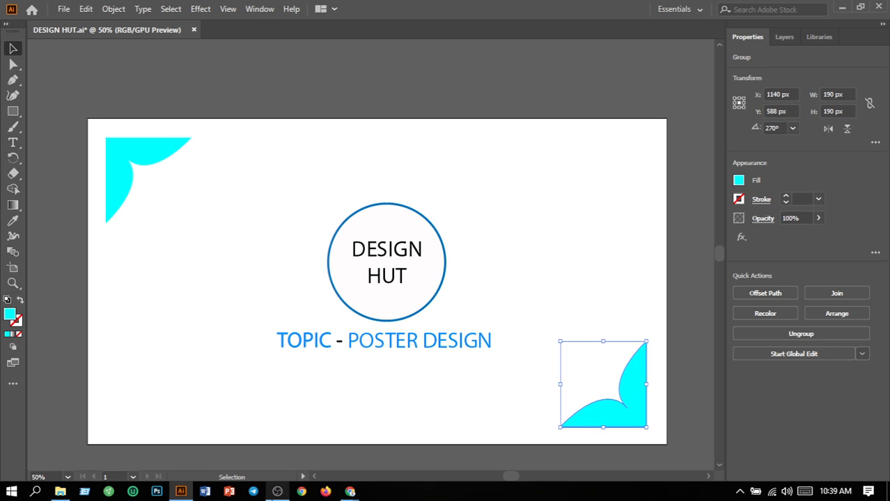
pyautogui.click(277, 491)
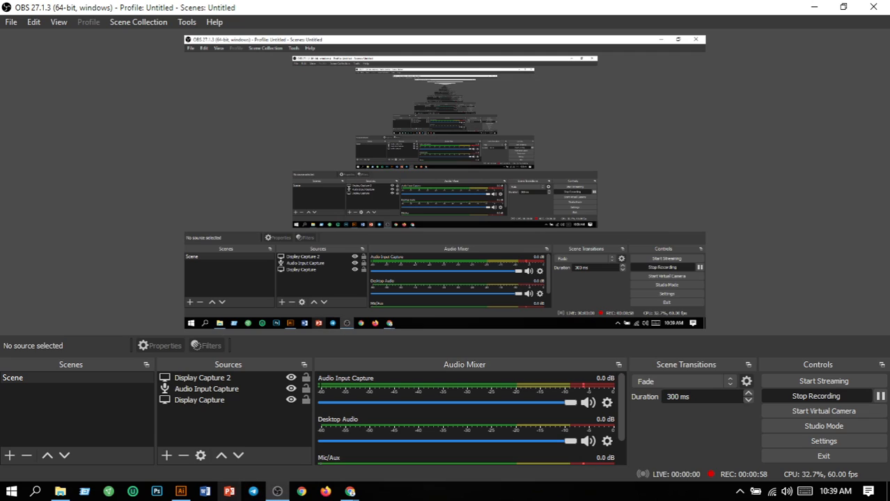
pyautogui.click(180, 492)
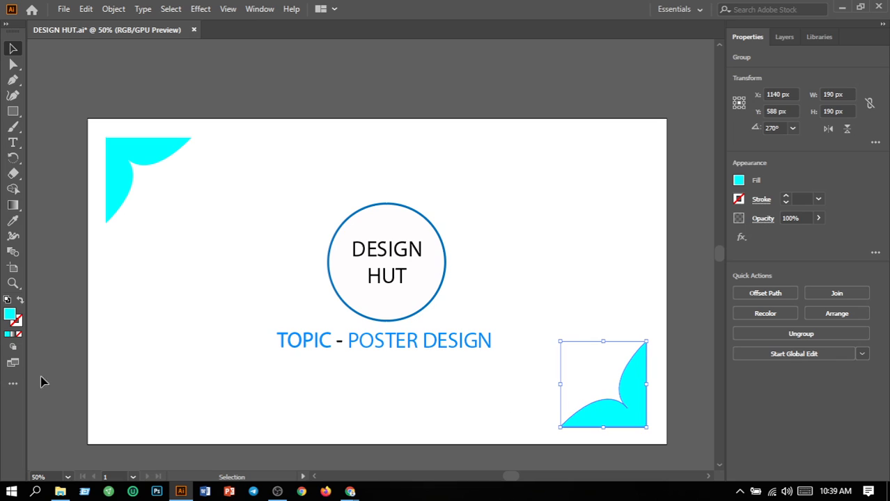
pyautogui.doubleClick(12, 320)
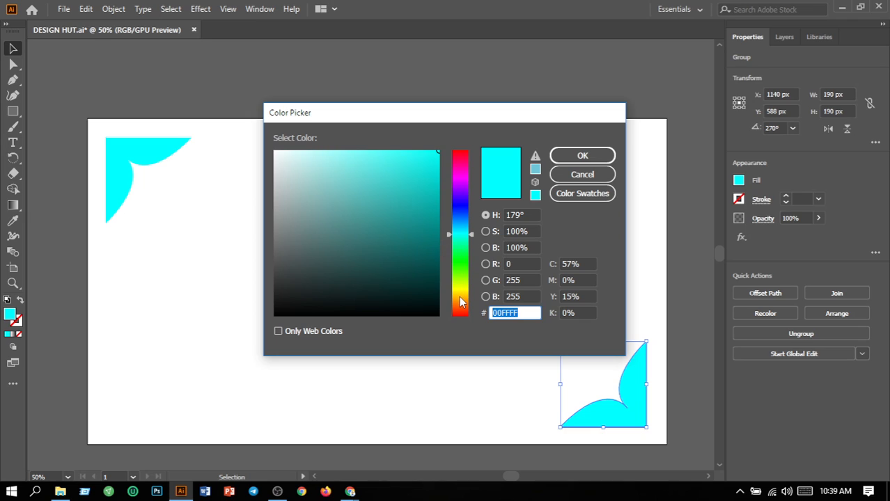
pyautogui.moveTo(460, 296); pyautogui.dragTo(459, 340)
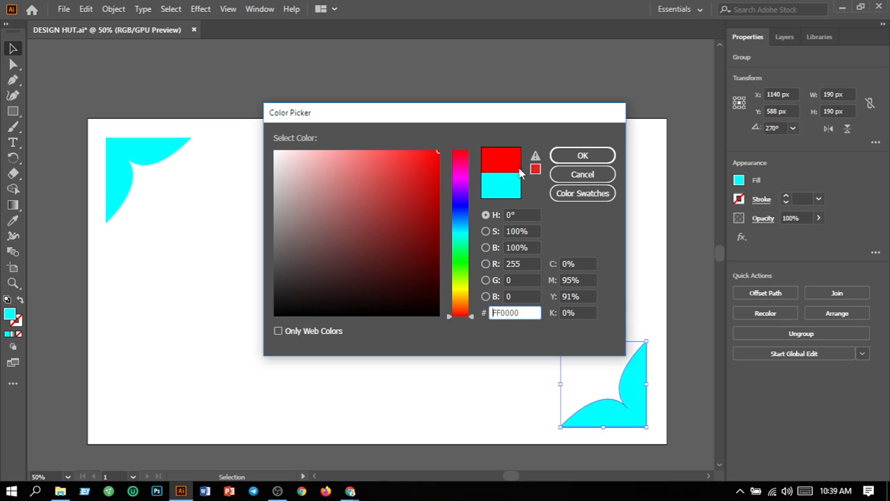
pyautogui.click(582, 156)
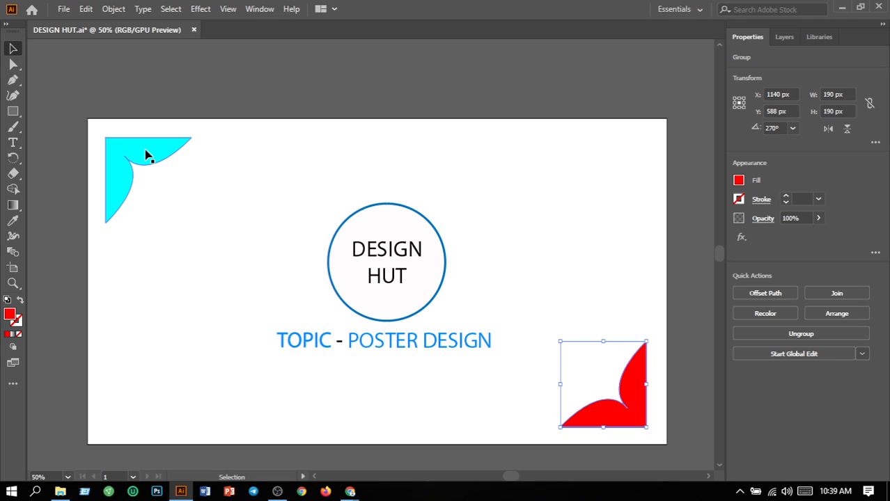
# Step: Fill the upper-left corner ornament on the artboard with red FF0000 and deselect it
pyautogui.click(145, 152)
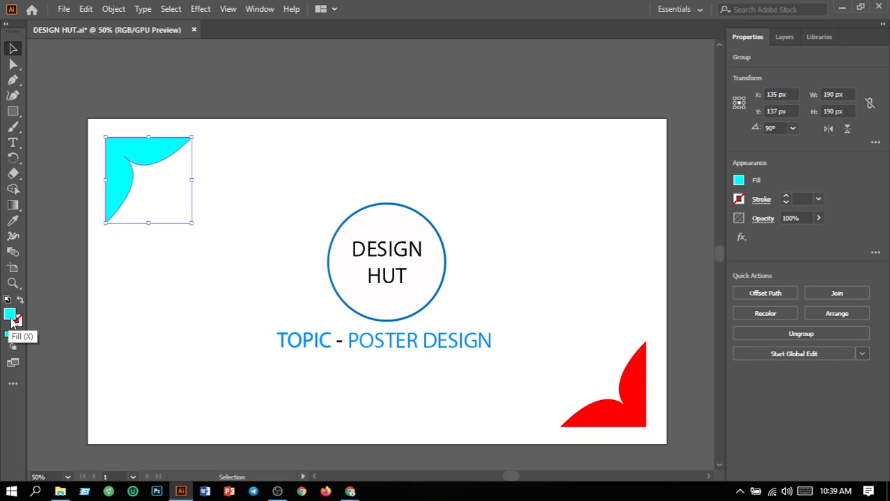
pyautogui.doubleClick(11, 314)
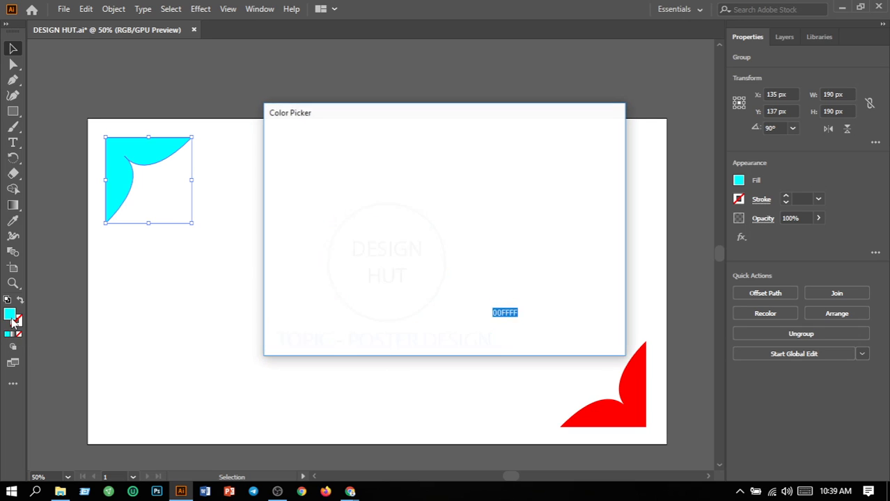
pyautogui.moveTo(458, 310); pyautogui.dragTo(458, 365)
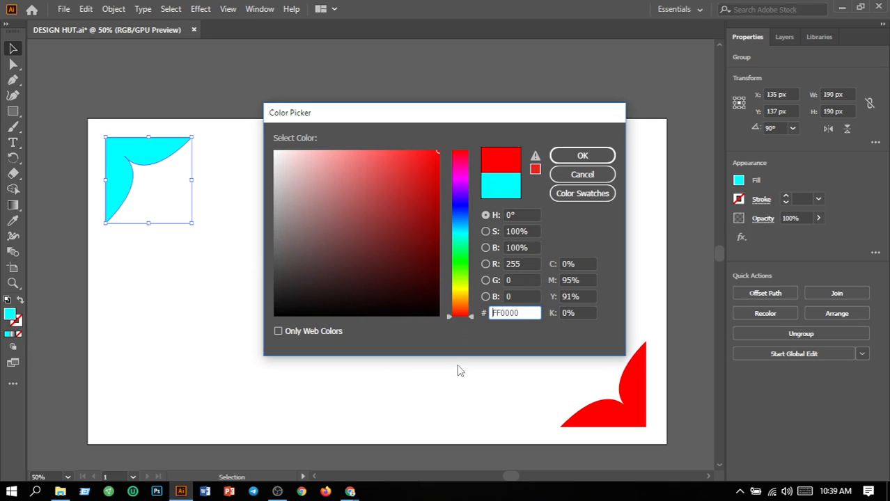
pyautogui.click(590, 155)
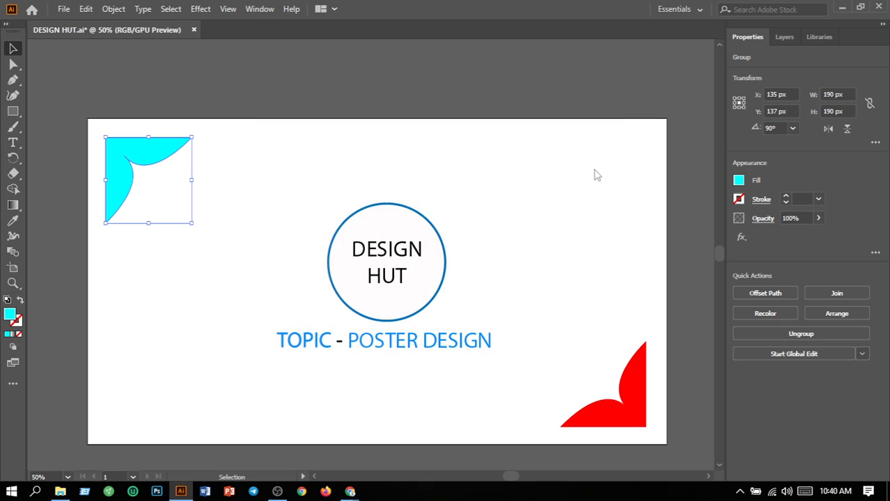
pyautogui.click(575, 194)
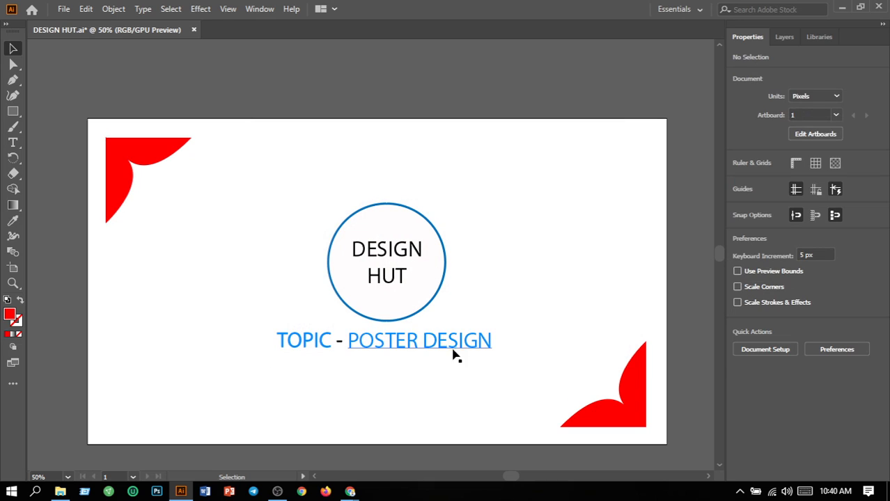
# Step: Select both the TOPIC and POSTER DESIGN texts and set their fill colour to black, 000000
pyautogui.click(428, 348)
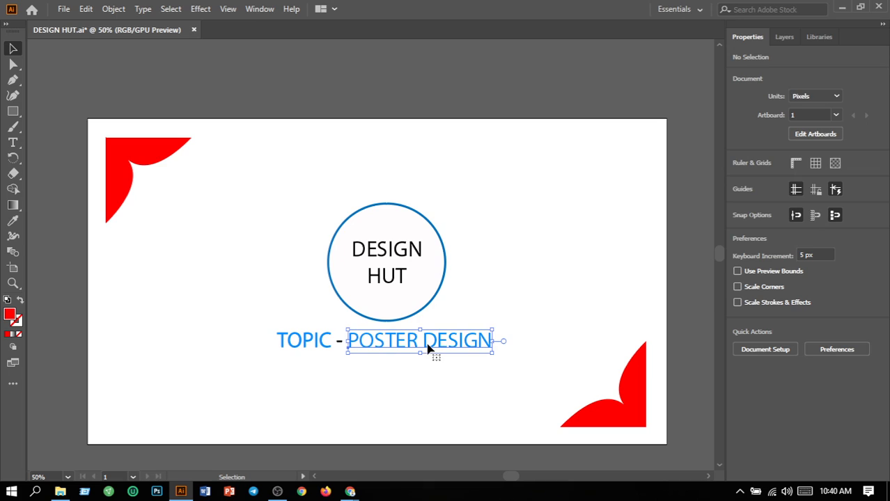
pyautogui.keyDown('shift'); pyautogui.click(304, 353); pyautogui.keyUp('shift')
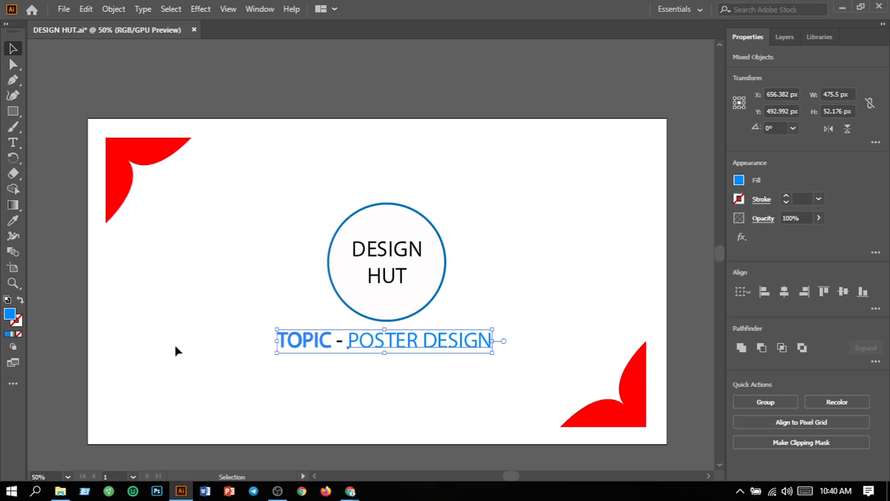
pyautogui.doubleClick(10, 315)
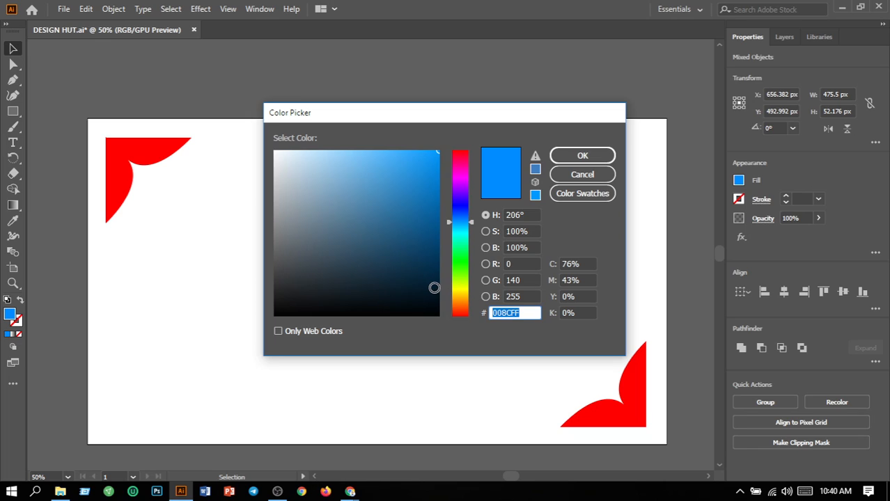
pyautogui.click(437, 315)
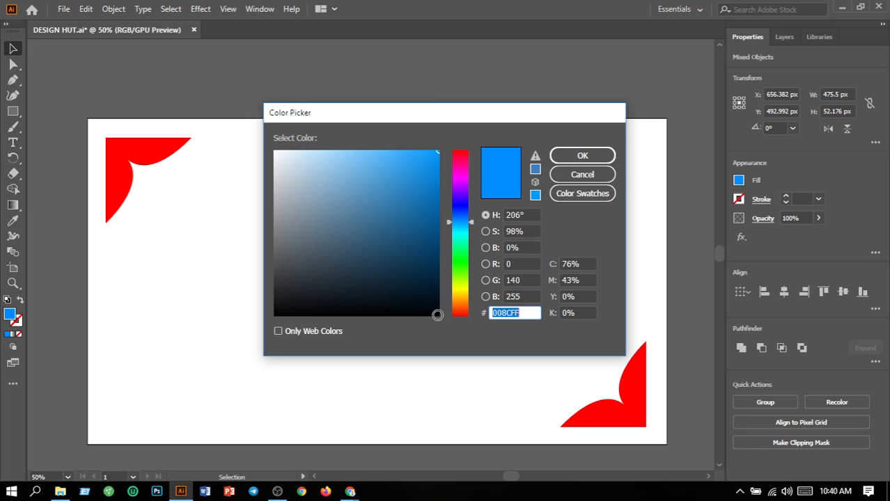
pyautogui.click(590, 159)
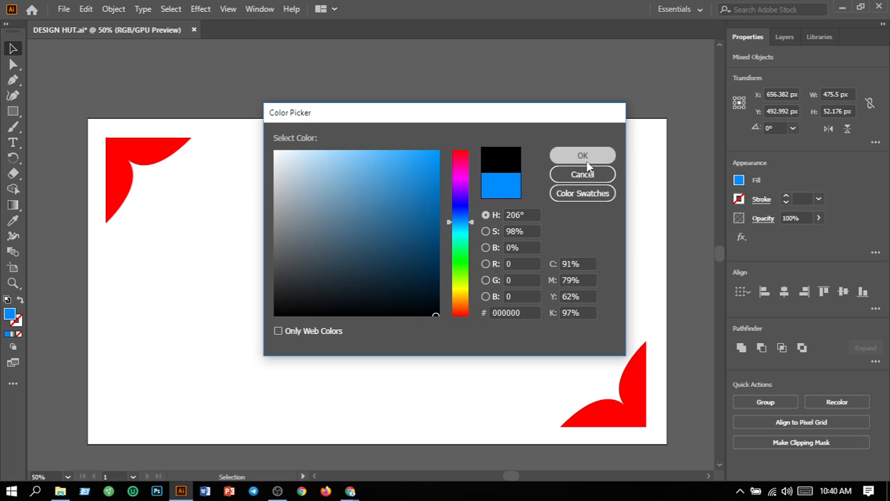
pyautogui.click(519, 215)
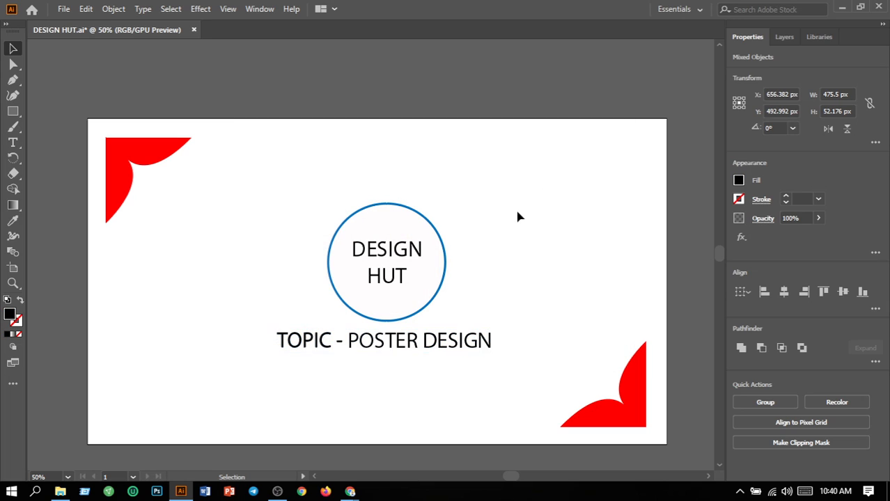
# Step: Set the stroke of the circle around DESIGN HUT to the red swatch and deselect it
pyautogui.click(445, 272)
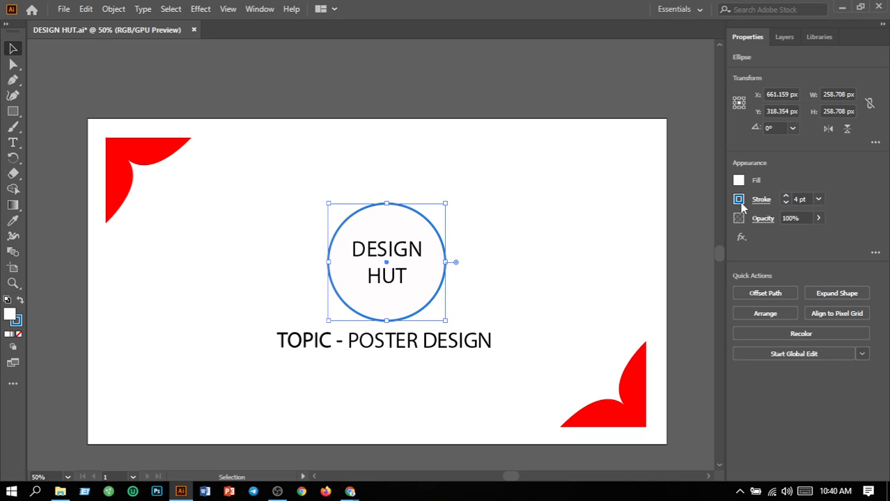
pyautogui.click(739, 200)
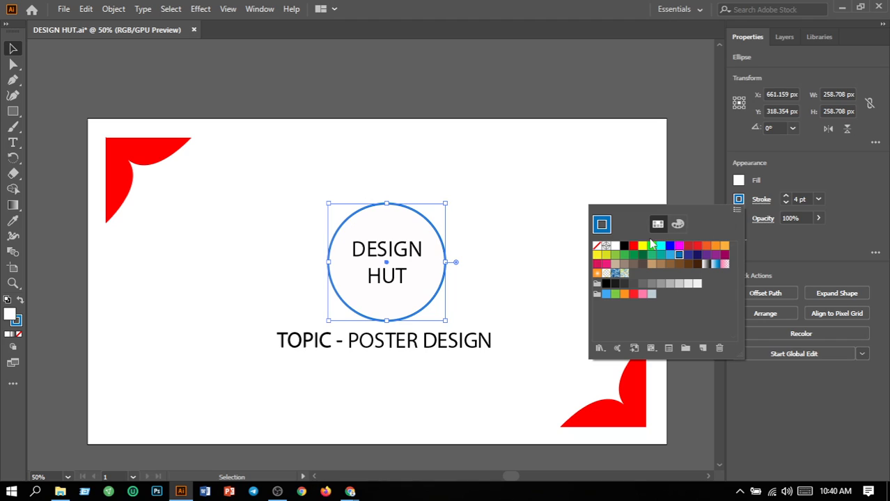
pyautogui.click(633, 246)
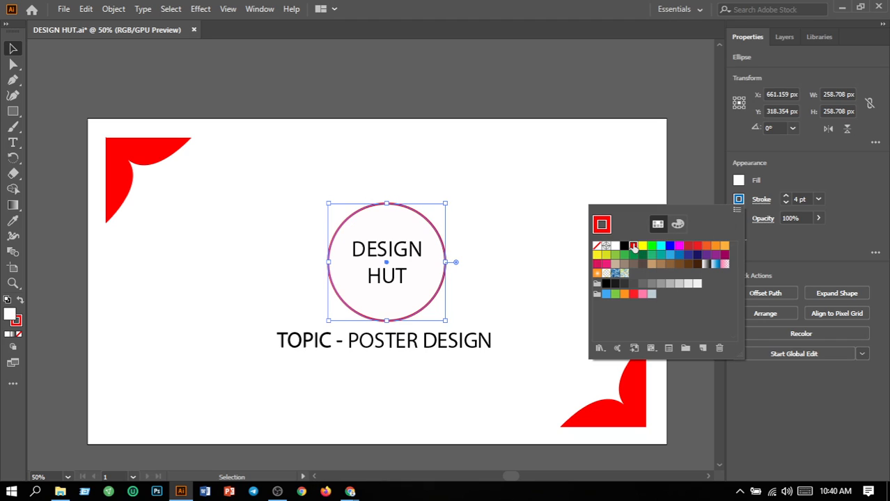
pyautogui.click(537, 233)
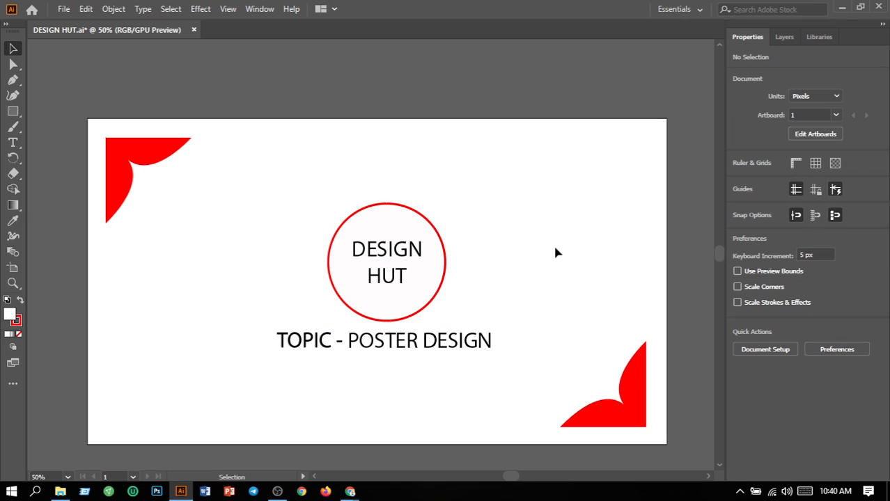
# Step: Save the changes to the DESIGN HUT.ai document
pyautogui.click(64, 13)
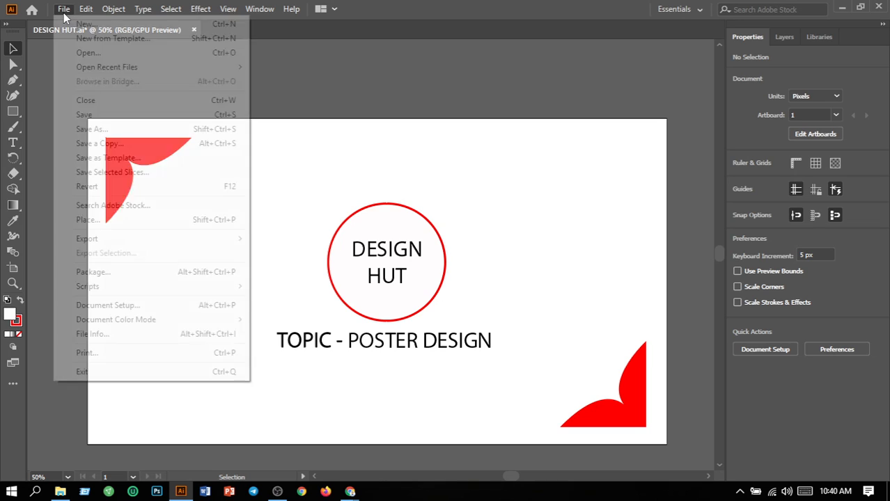
pyautogui.click(89, 115)
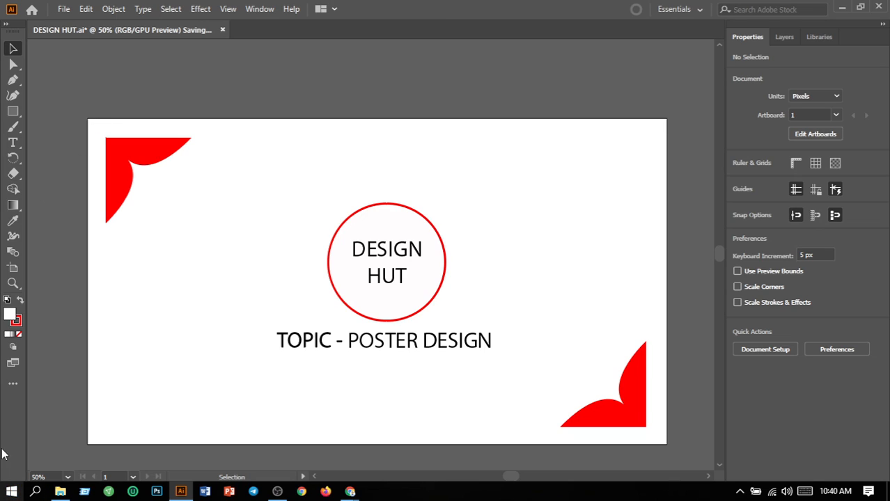
# Step: Export the red poster title card as the PNG file DESIGN HUT.png using artboards, at Screen (72 ppi) resolution with a white background
pyautogui.click(63, 10)
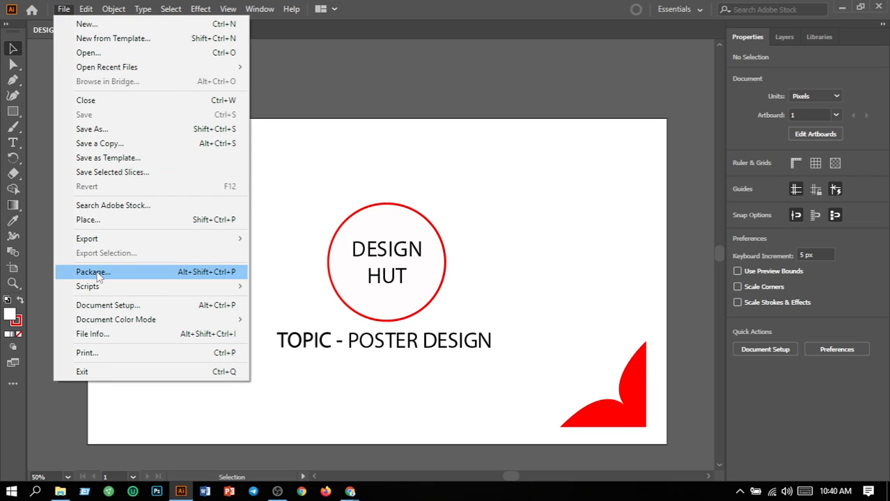
pyautogui.moveTo(108, 239)
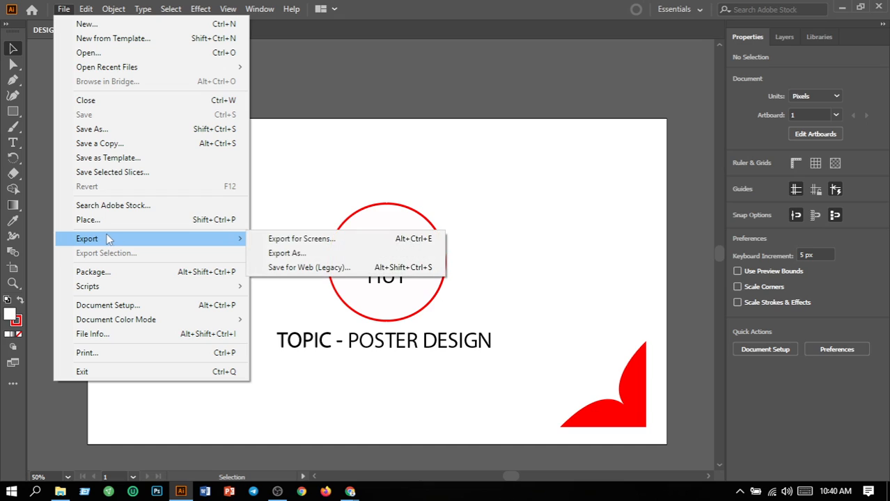
pyautogui.click(284, 254)
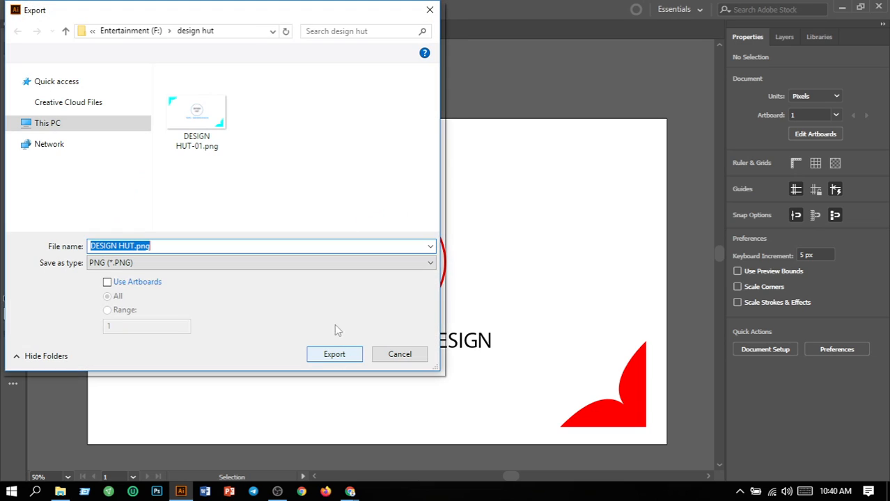
pyautogui.click(108, 282)
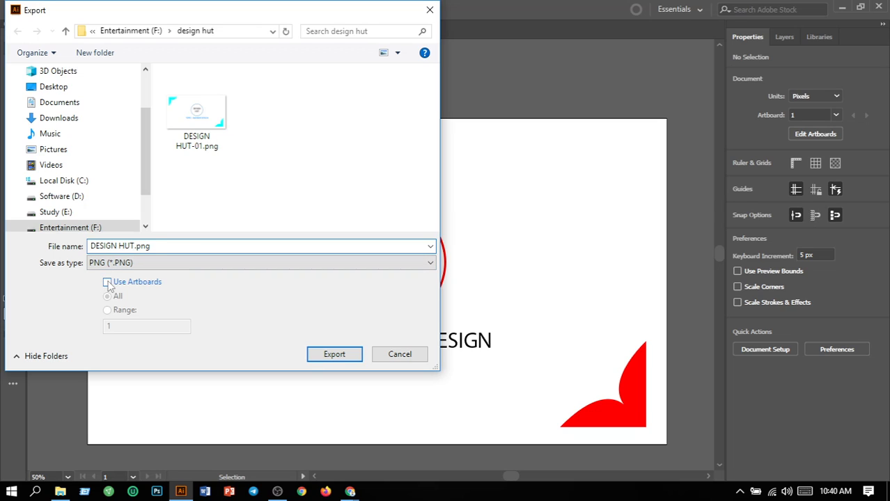
pyautogui.click(335, 354)
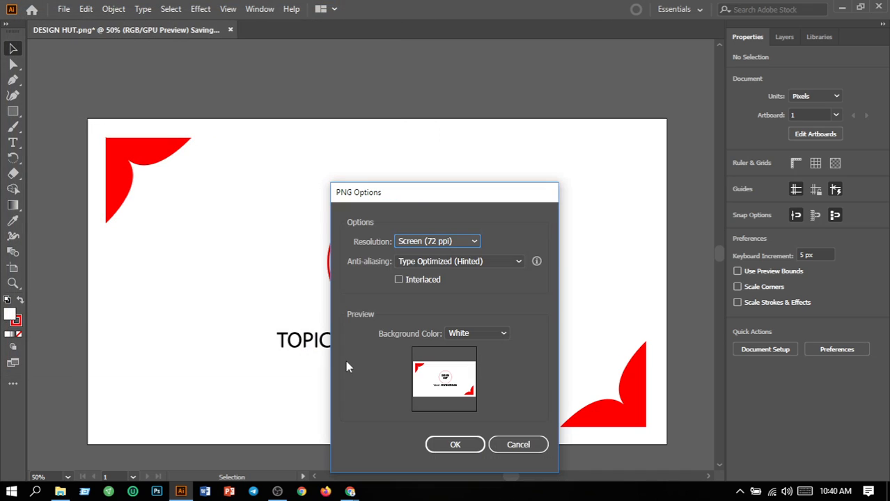
pyautogui.click(468, 445)
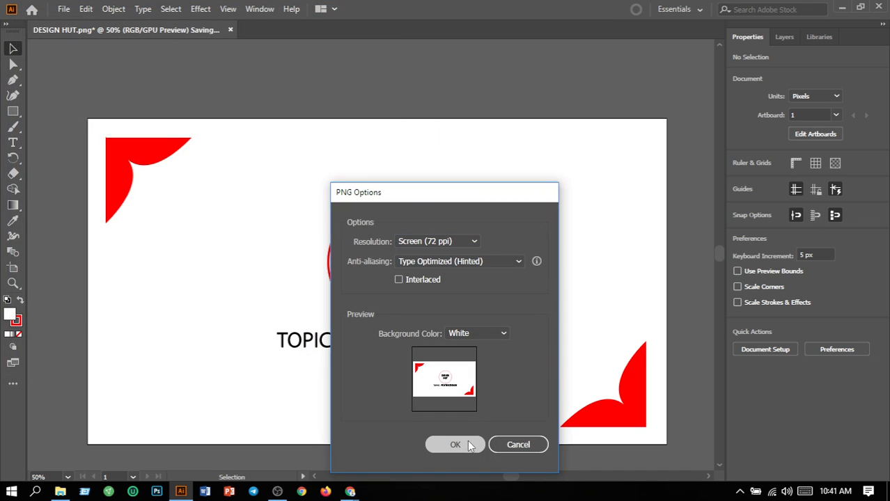
pyautogui.click(570, 277)
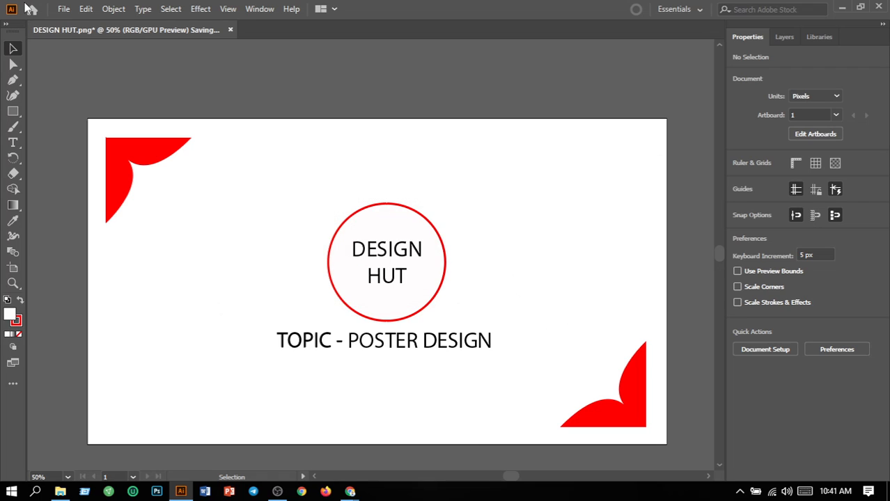
pyautogui.click(61, 10)
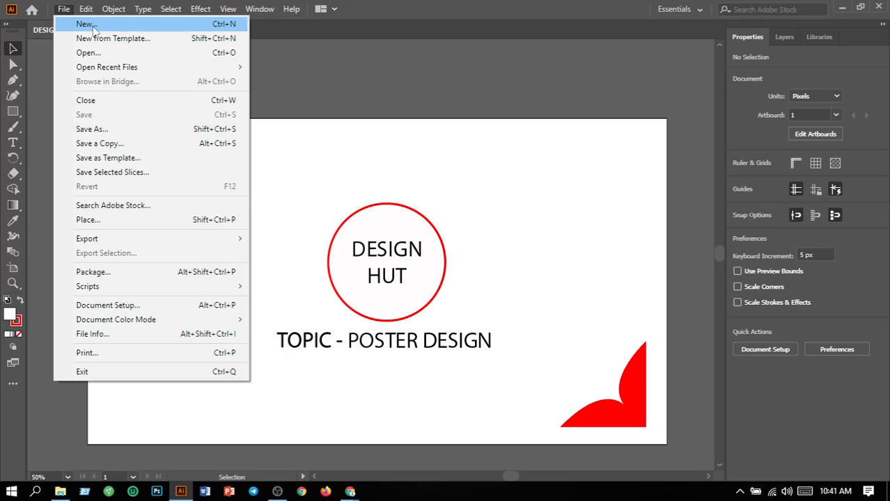
pyautogui.press('Escape')
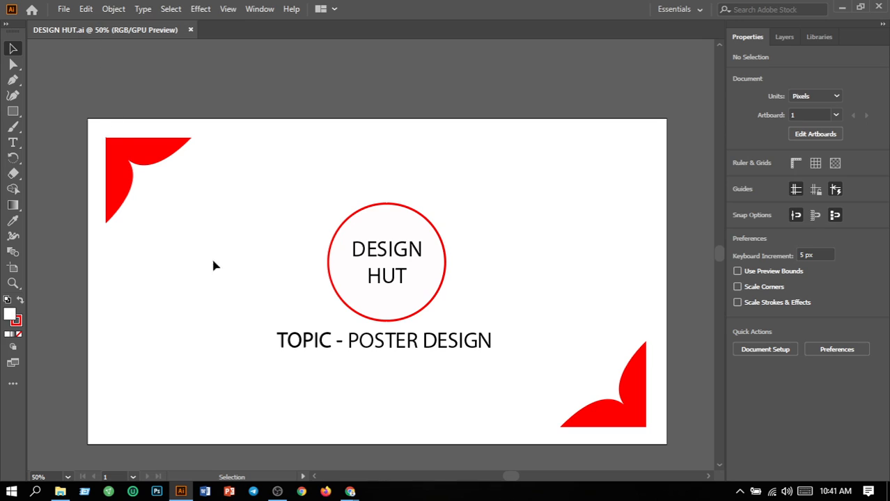
pyautogui.hotkey('ctrl', 'n')
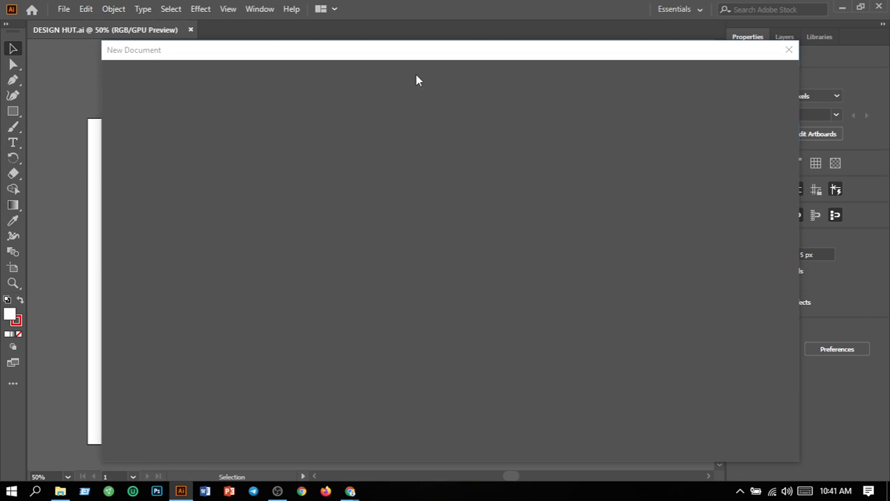
pyautogui.click(788, 49)
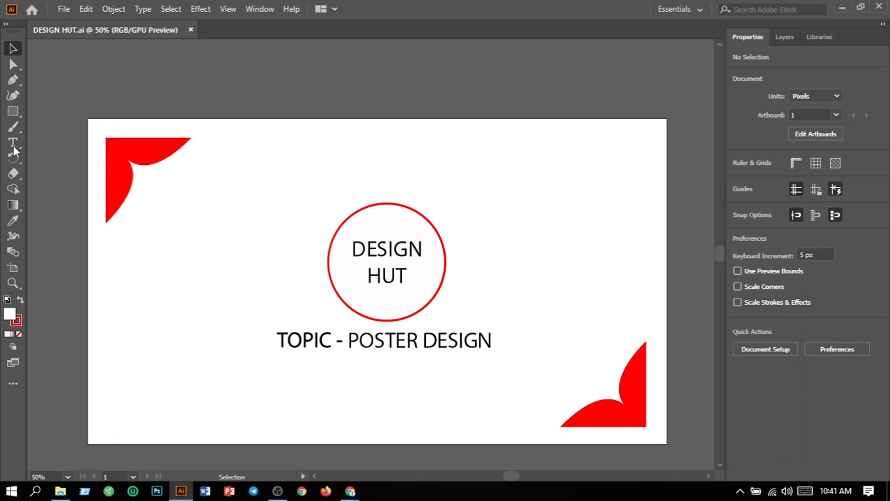
# Step: Replace the word POSTER with FLYER in the topic line beneath the circle so it reads FLYER DESIGN
pyautogui.click(13, 145)
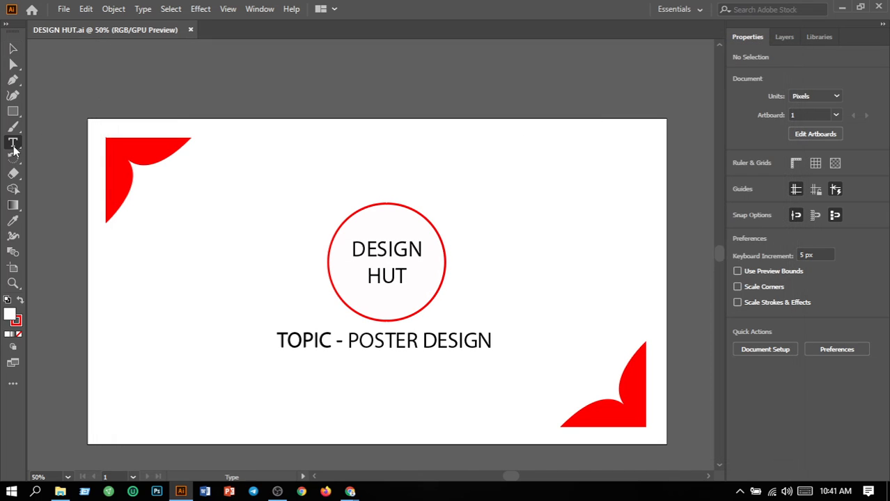
pyautogui.click(416, 341)
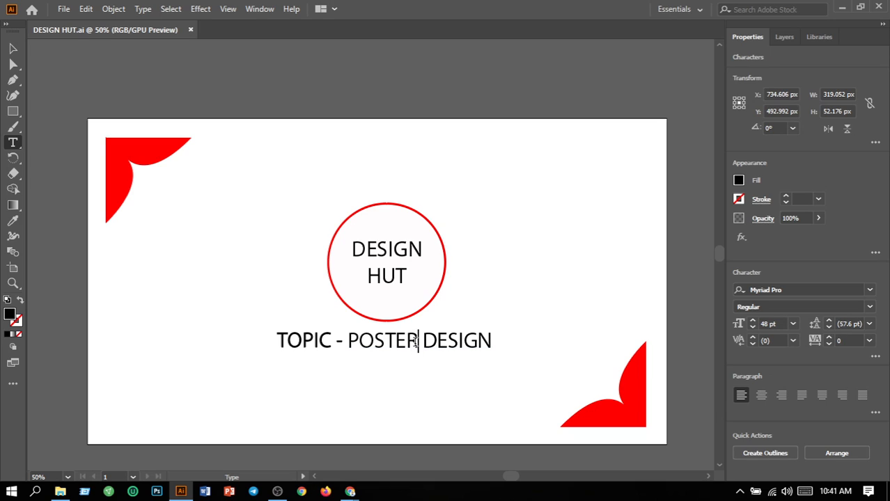
pyautogui.press('BackSpace')
pyautogui.press('BackSpace')
pyautogui.press('BackSpace')
pyautogui.press('BackSpace')
pyautogui.press('BackSpace')
pyautogui.press('BackSpace')
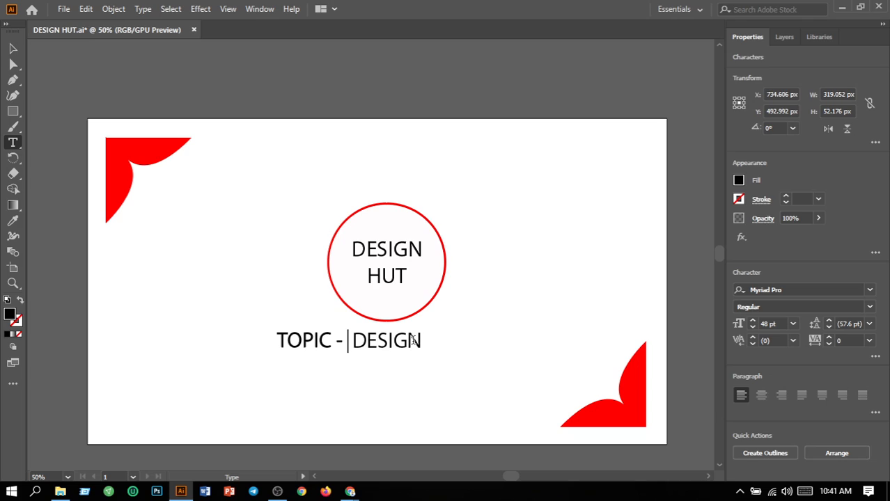
pyautogui.write('F')
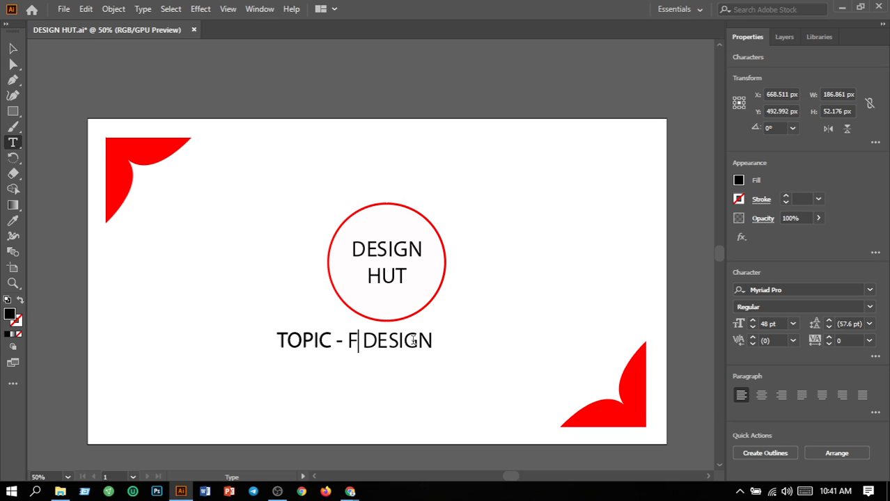
pyautogui.write('L')
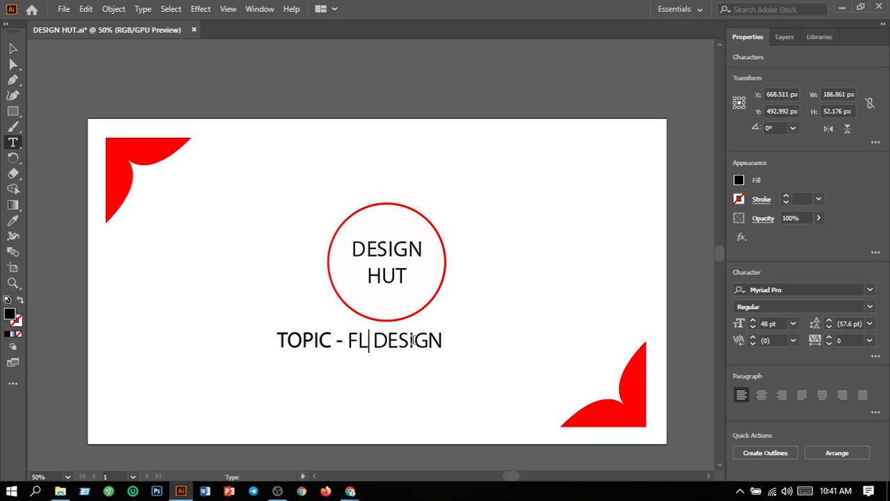
pyautogui.write('YER')
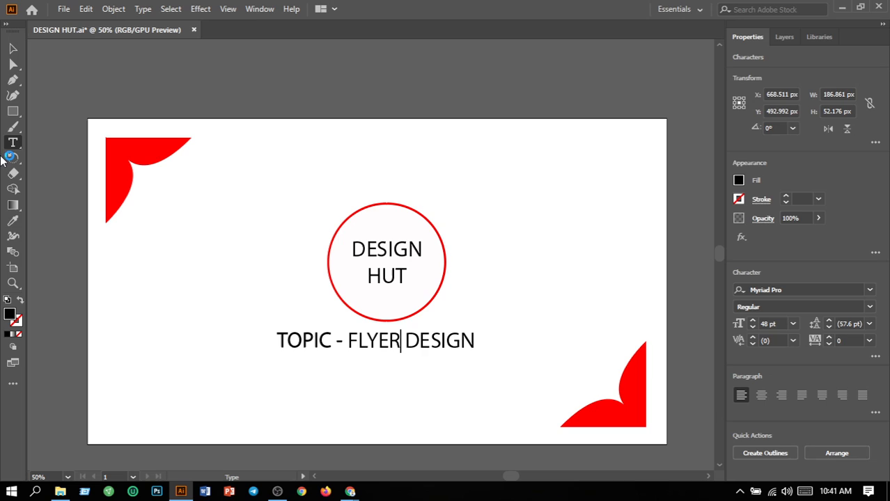
pyautogui.click(12, 50)
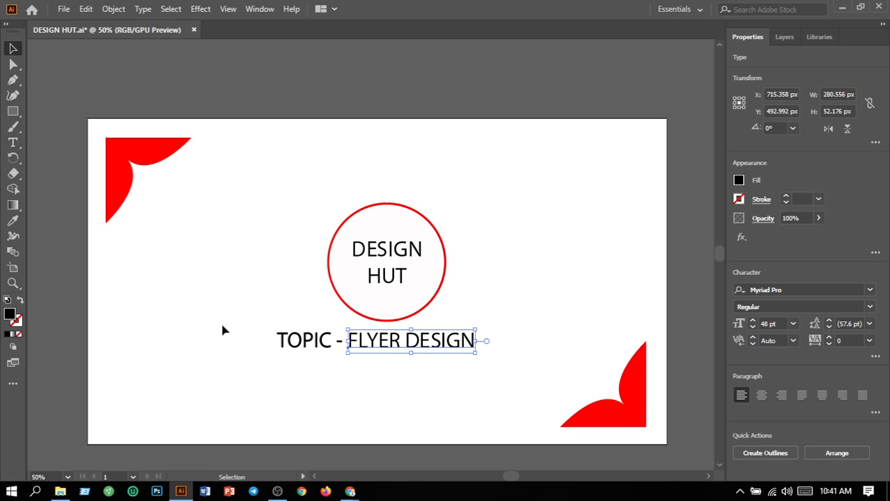
# Step: Select both the TOPIC and FLYER DESIGN texts, nudge them 25 px to the right to centre them beneath the circle, and deselect them
pyautogui.moveTo(239, 318); pyautogui.dragTo(376, 368)
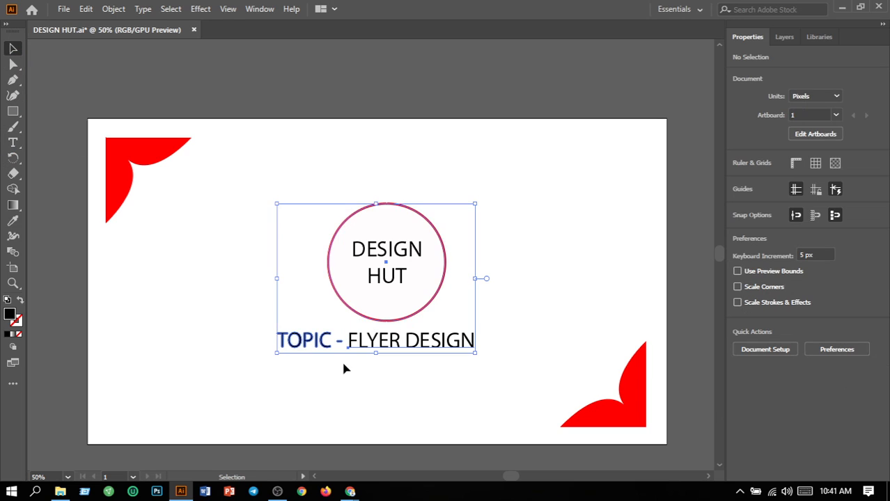
pyautogui.click(330, 374)
pyautogui.moveTo(233, 330); pyautogui.dragTo(504, 411)
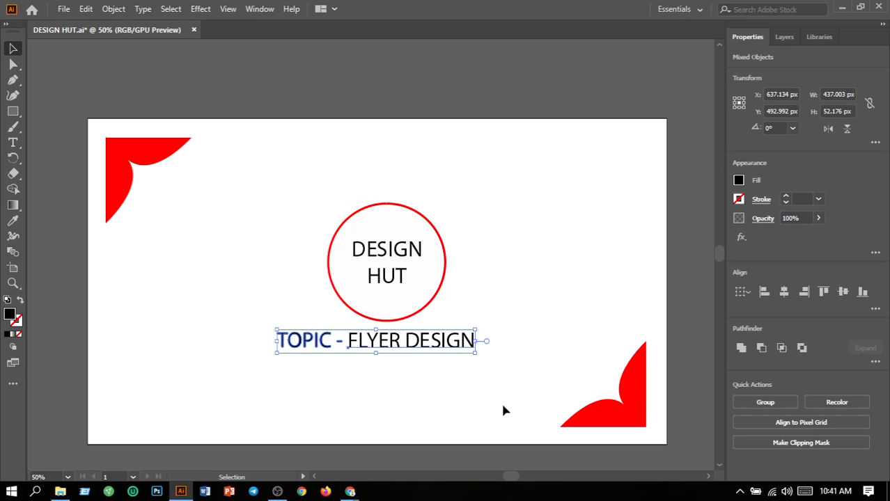
pyautogui.press('Right')
pyautogui.press('Right')
pyautogui.press('Right')
pyautogui.press('Right')
pyautogui.press('Right')
pyautogui.press('Right')
pyautogui.press('Right')
pyautogui.press('Right')
pyautogui.press('Right')
pyautogui.press('Right')
pyautogui.press('Right')
pyautogui.press('Right')
pyautogui.press('Right')
pyautogui.press('Right')
pyautogui.press('Right')
pyautogui.press('Right')
pyautogui.press('Right')
pyautogui.press('Right')
pyautogui.press('Right')
pyautogui.press('Right')
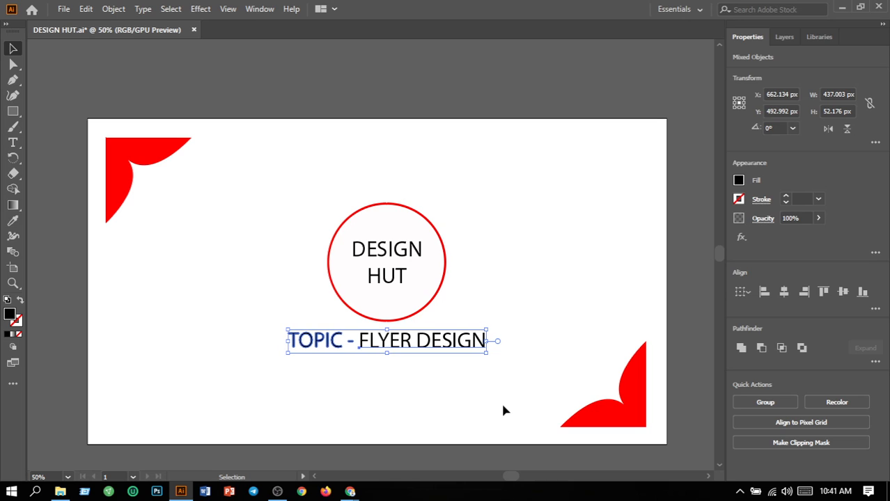
pyautogui.click(545, 234)
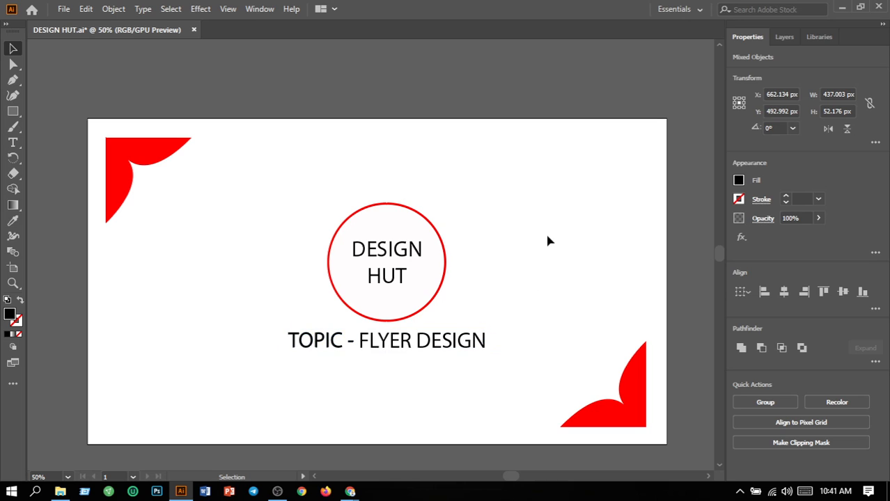
# Step: Save the flyer title card and export it as the PNG file DESIGN HUT.png using artboards, at Screen (72 ppi) resolution
pyautogui.click(58, 12)
pyautogui.click(99, 117)
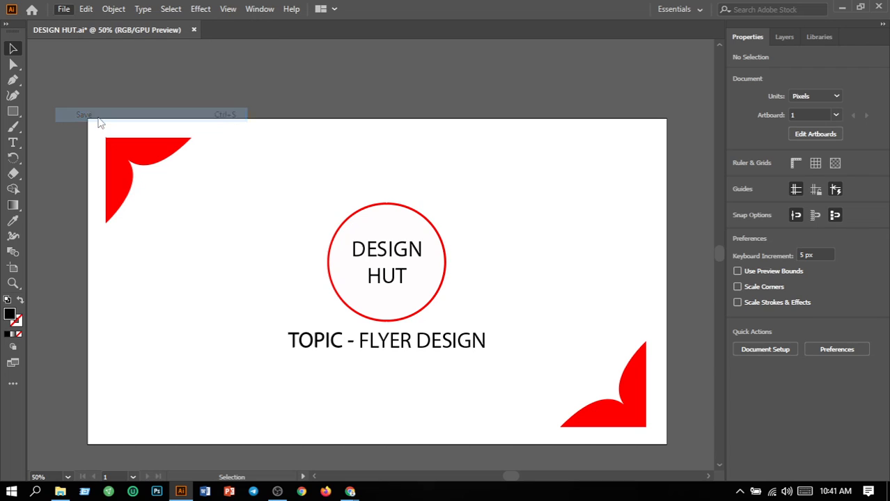
pyautogui.click(63, 9)
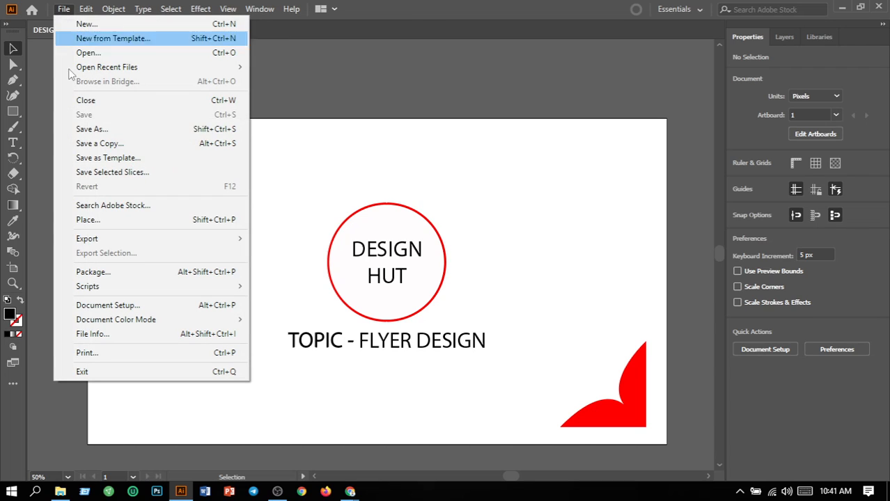
pyautogui.moveTo(90, 238)
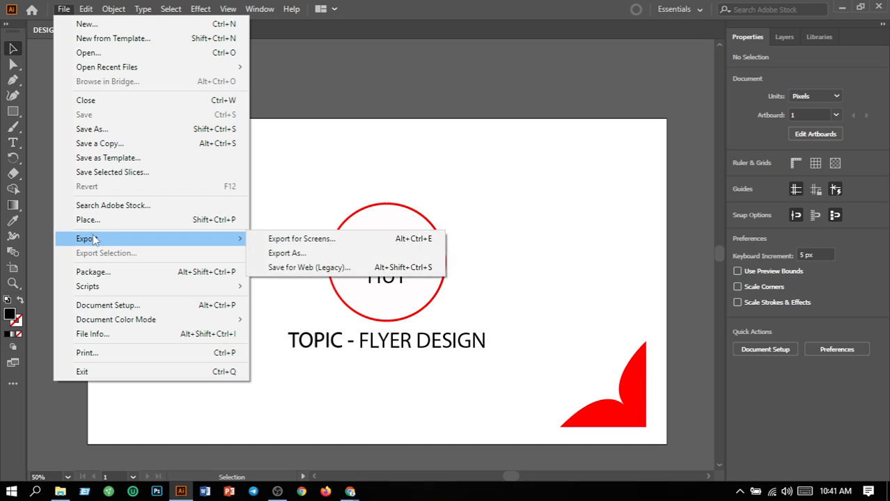
pyautogui.click(275, 253)
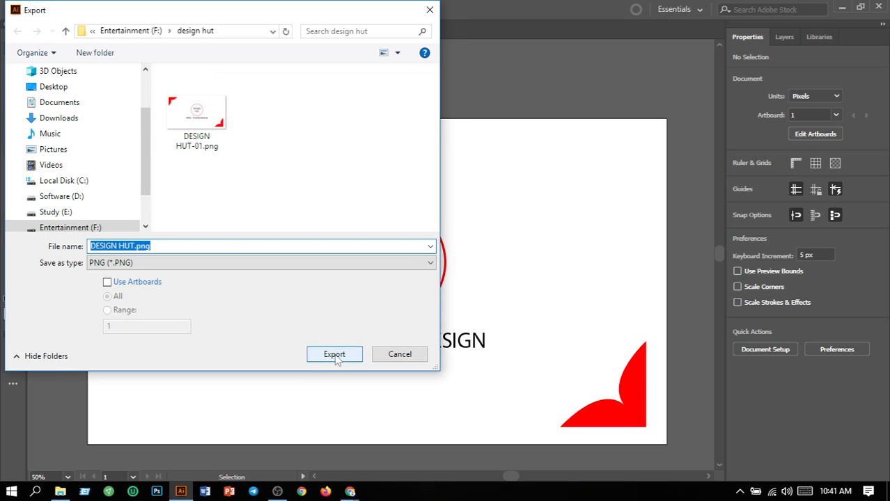
pyautogui.click(108, 284)
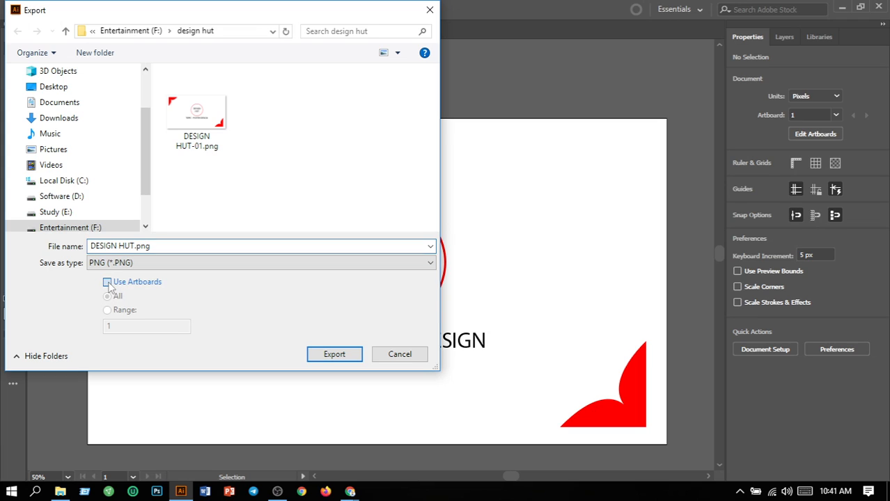
pyautogui.click(335, 355)
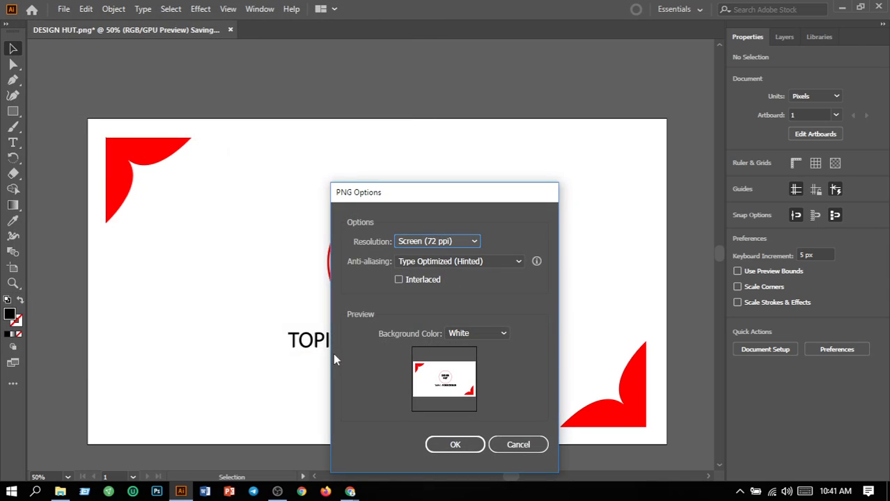
pyautogui.click(445, 446)
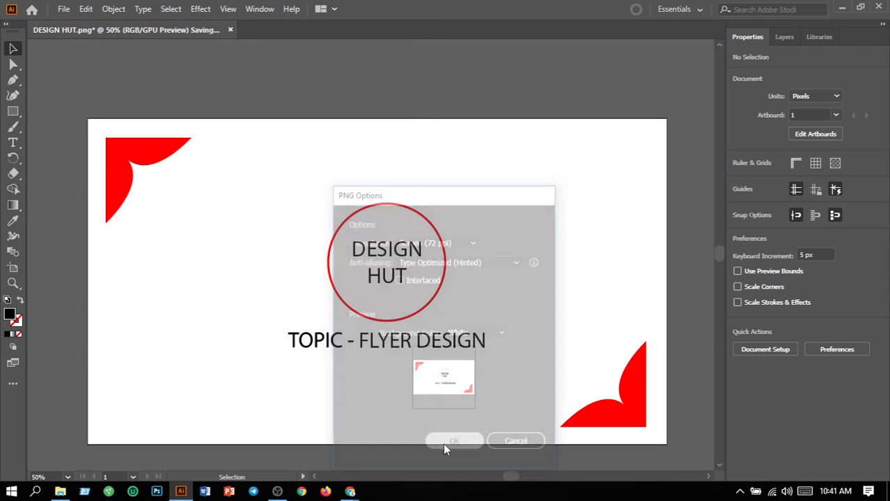
pyautogui.click(561, 276)
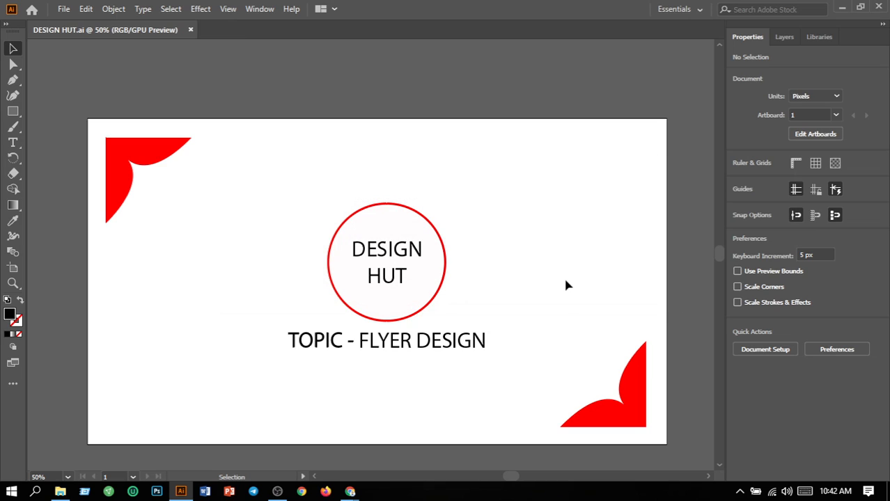
# Step: Create a new portrait document from the recent custom 8.3 x 11.7 in preset with one artboard
pyautogui.click(63, 9)
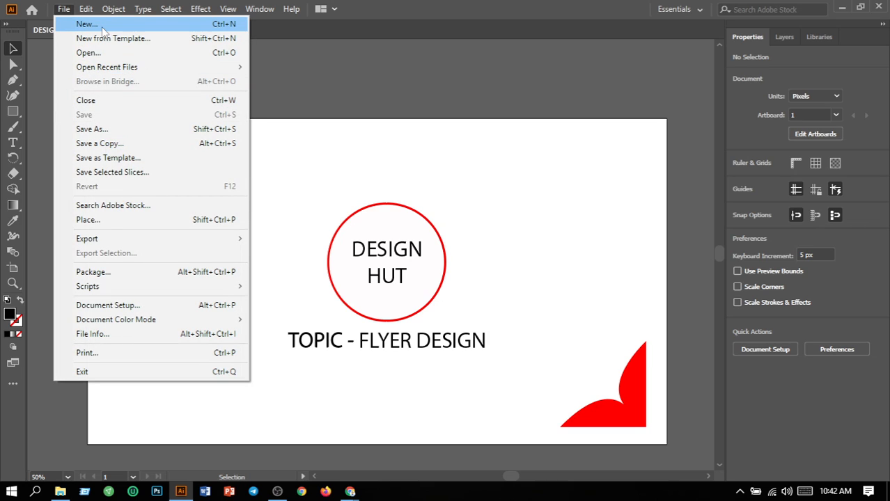
pyautogui.press('Escape')
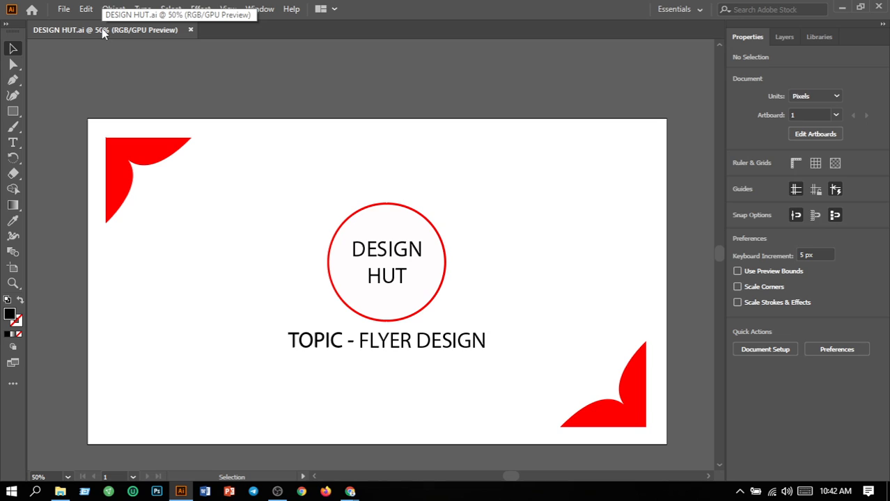
pyautogui.hotkey('ctrl', 'n')
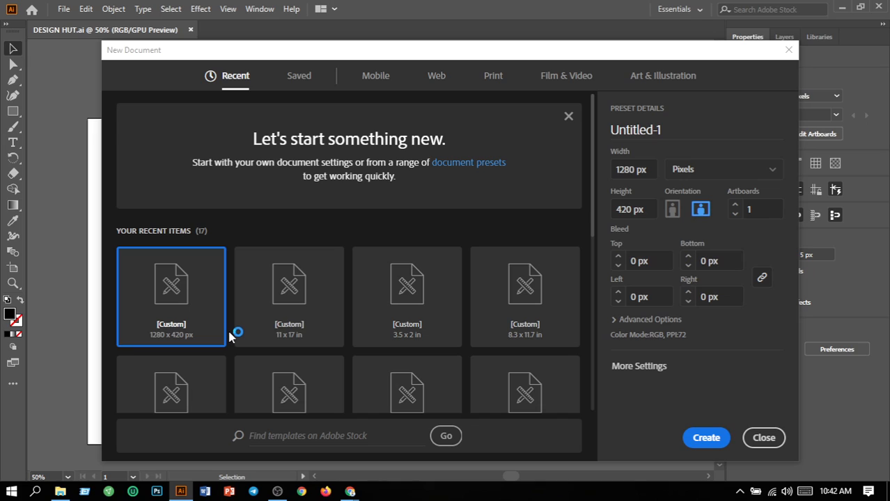
pyautogui.click(527, 331)
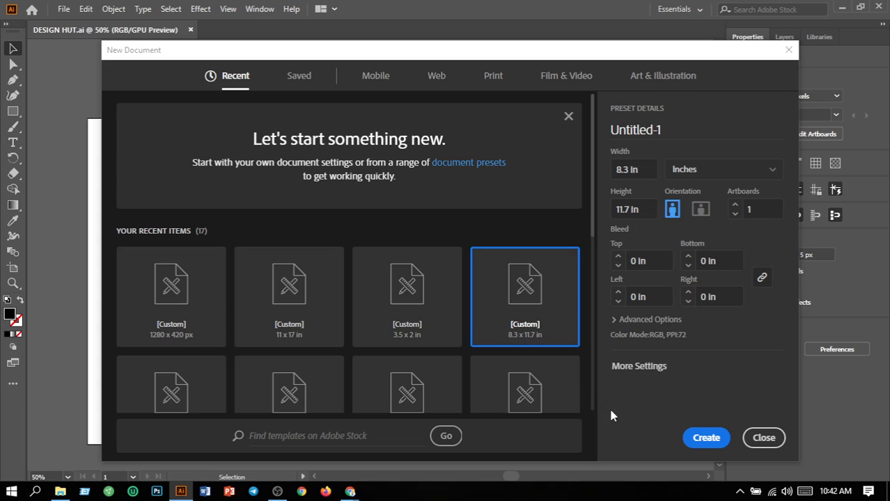
pyautogui.click(707, 438)
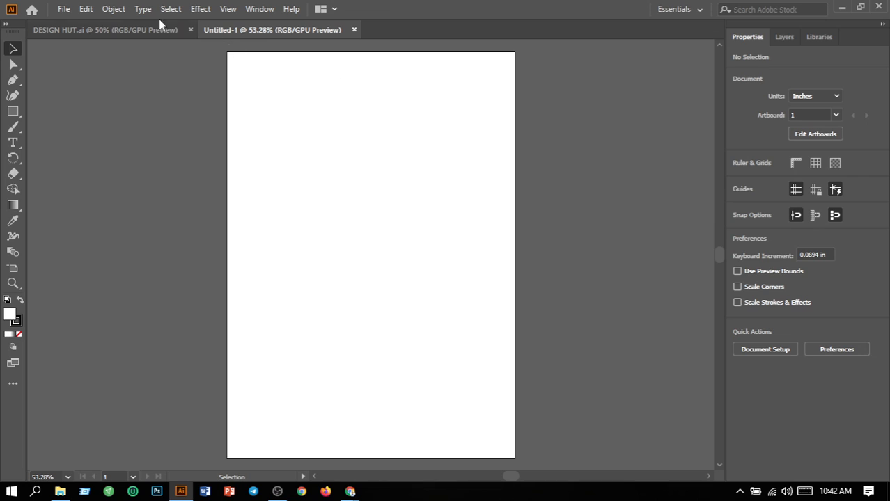
# Step: Place ap-windies-chris-gayle-england-funny.jpg from the Downloads folder at the artboard's upper-left corner
pyautogui.click(70, 11)
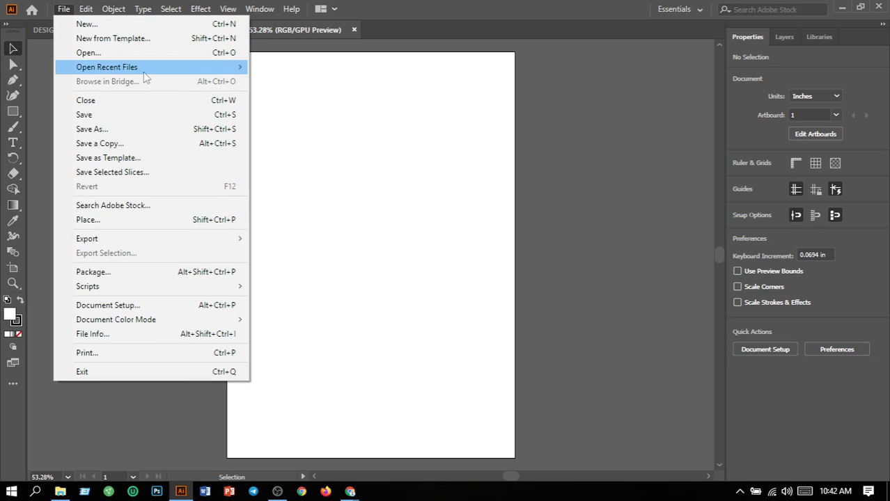
pyautogui.click(88, 220)
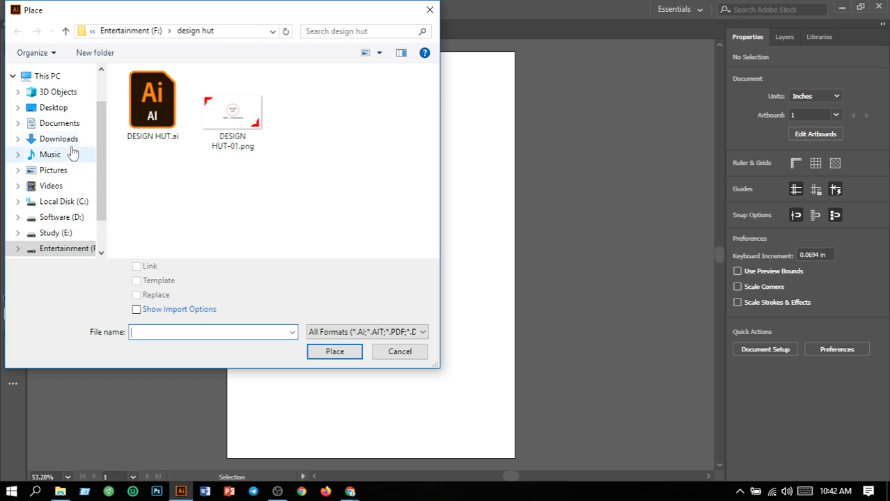
pyautogui.click(72, 144)
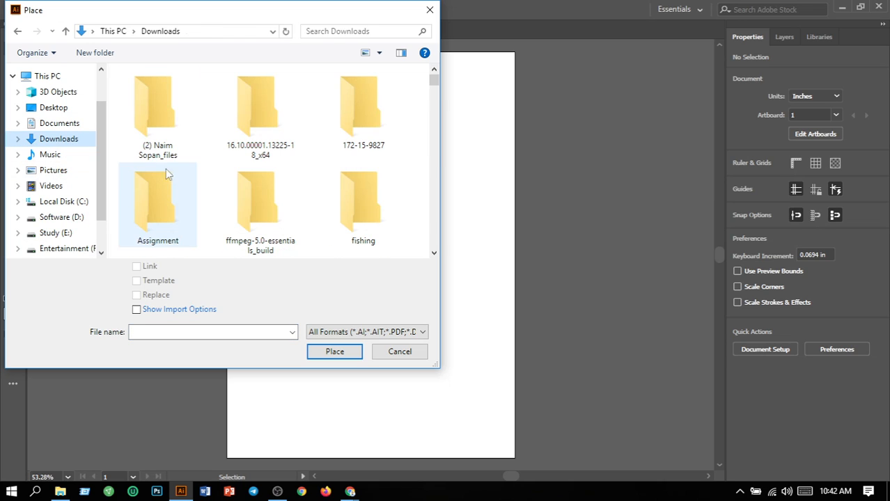
pyautogui.scroll(-10, 177, 177)
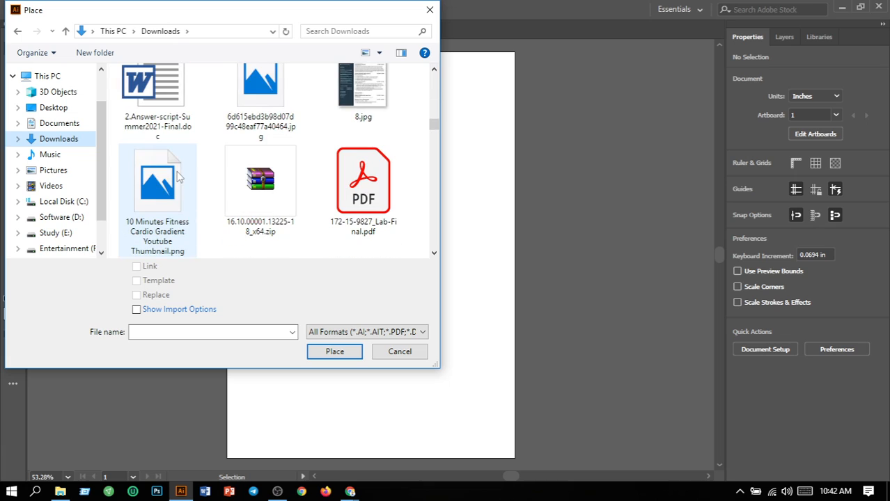
pyautogui.scroll(3, 177, 177)
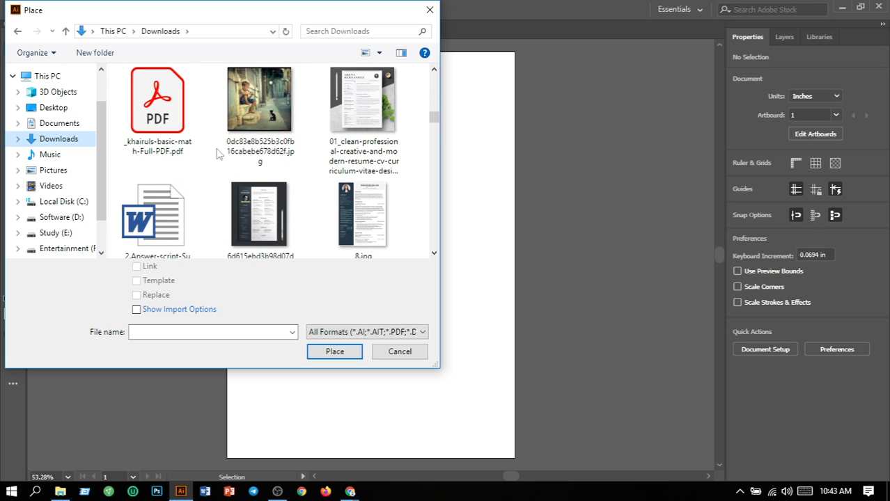
pyautogui.scroll(-3, 258, 127)
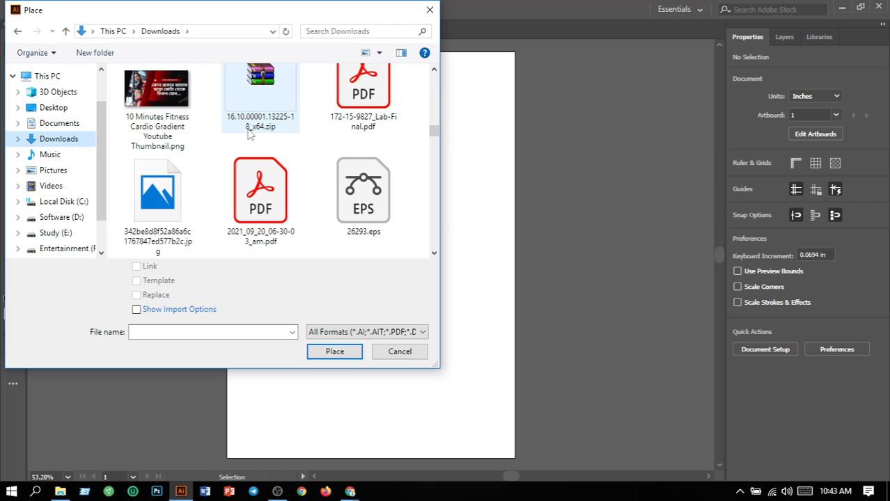
pyautogui.scroll(-3, 252, 130)
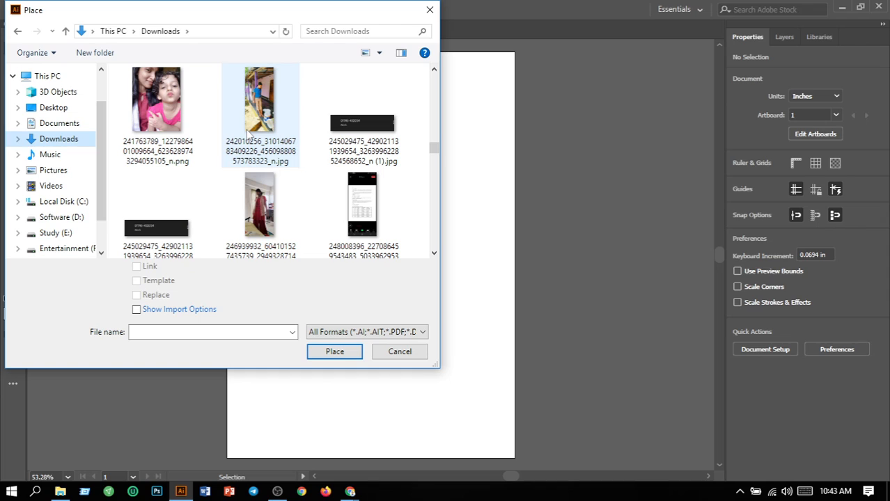
pyautogui.scroll(-10, 247, 136)
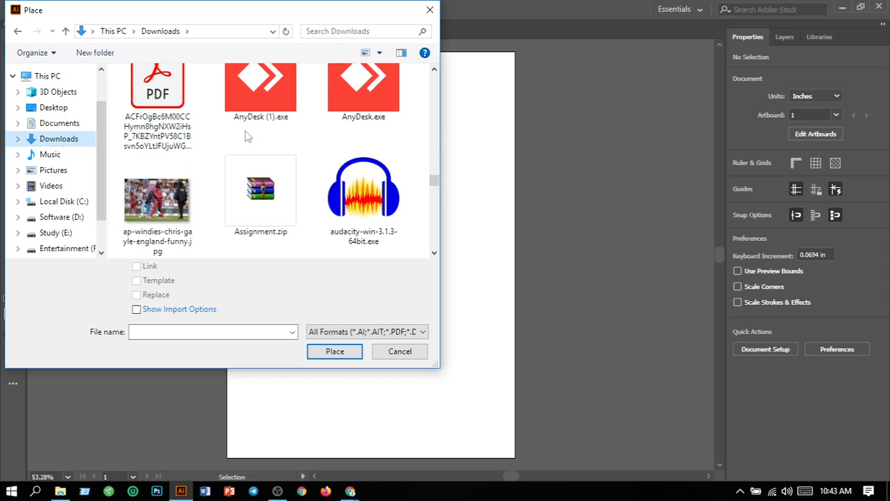
pyautogui.click(163, 226)
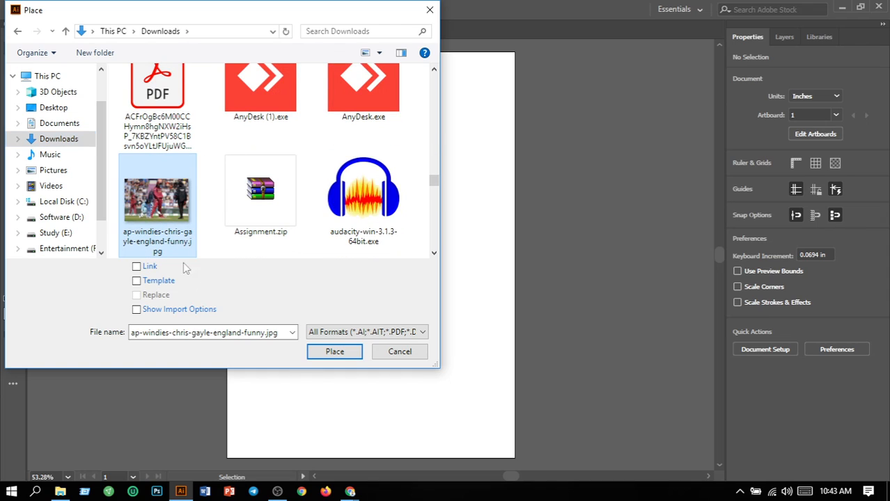
pyautogui.click(340, 353)
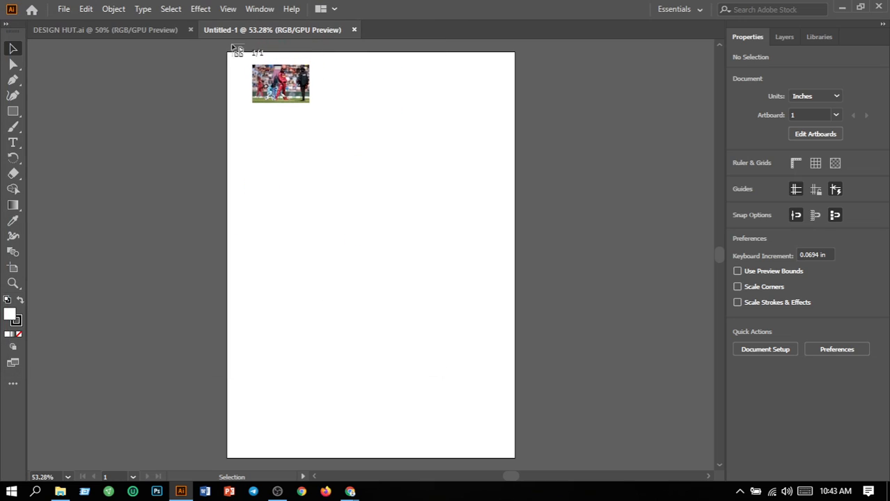
pyautogui.click(225, 50)
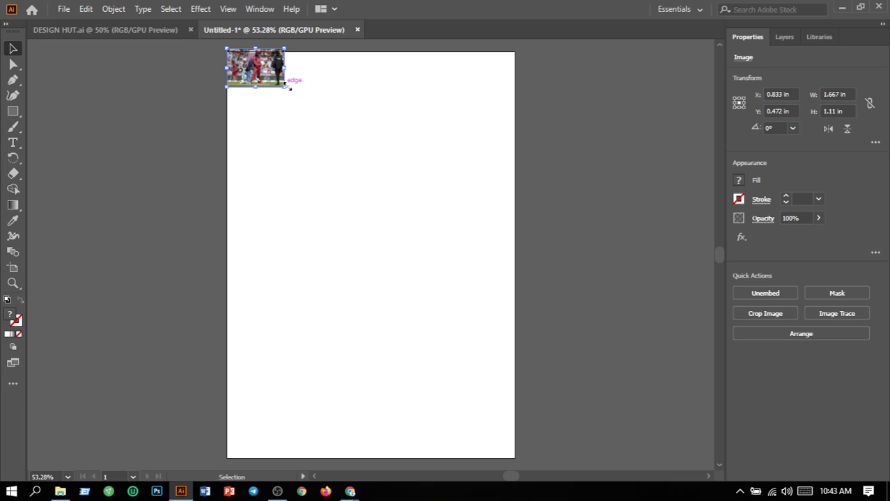
# Step: Enlarge the cricket photo to about 8.31 x 5.68 in, spanning the artboard's width with its upper edge on the artboard's, and deselect it
pyautogui.moveTo(287, 87); pyautogui.dragTo(515, 259)
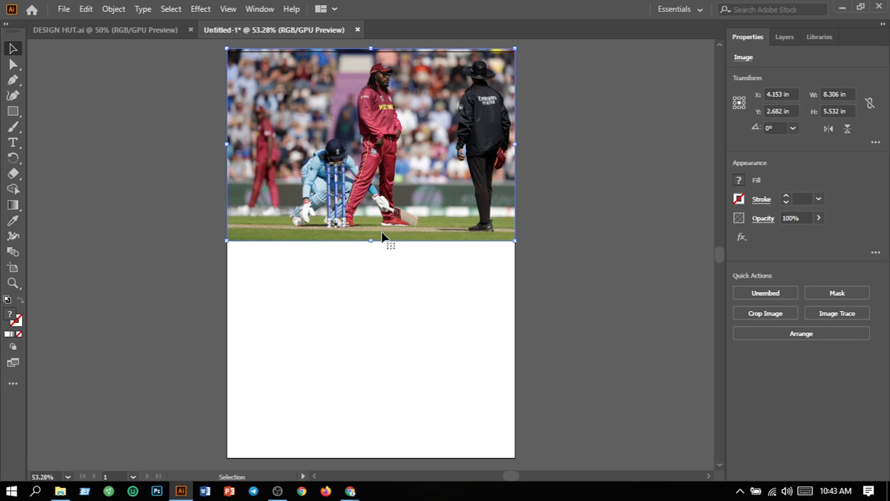
pyautogui.moveTo(380, 227); pyautogui.dragTo(376, 236)
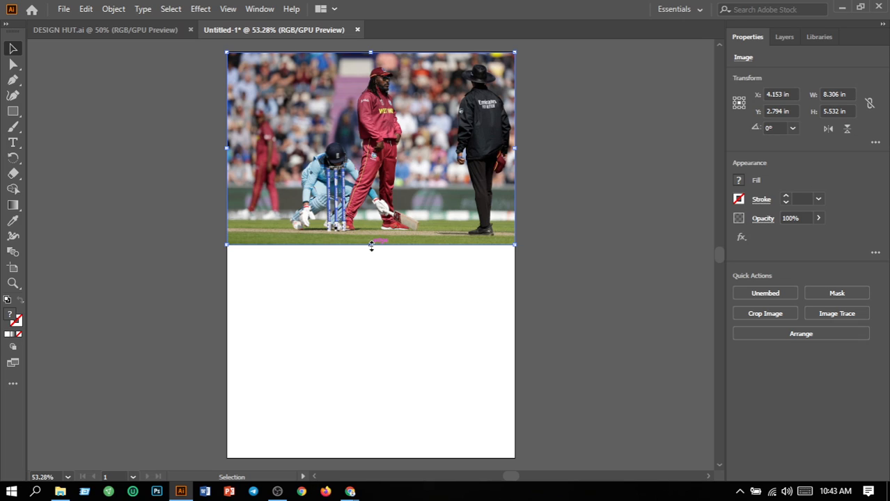
pyautogui.moveTo(371, 244)
pyautogui.mouseDown()
pyautogui.moveTo(372, 264)
pyautogui.moveTo(378, 243)
pyautogui.moveTo(377, 252)
pyautogui.mouseUp()
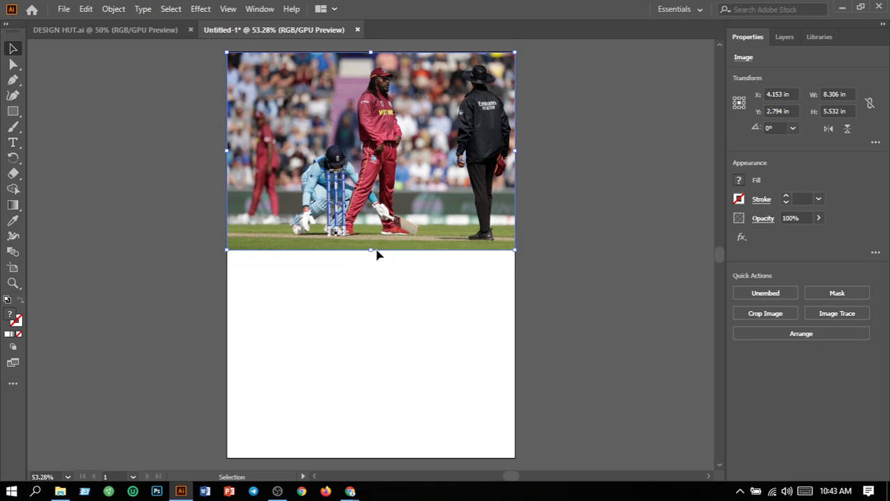
pyautogui.click(567, 281)
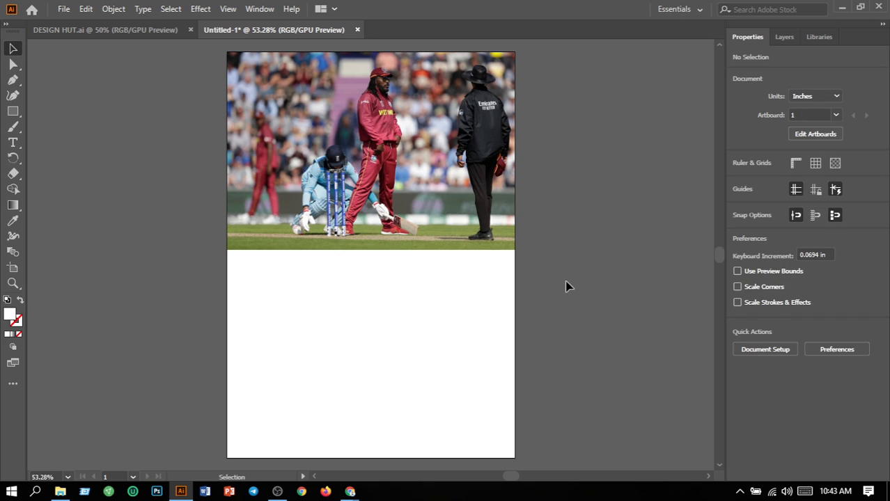
# Step: Place Ramadan Kareem (Facebook Cover).png from the Downloads folder on the artboard below the cricket photo
pyautogui.click(61, 10)
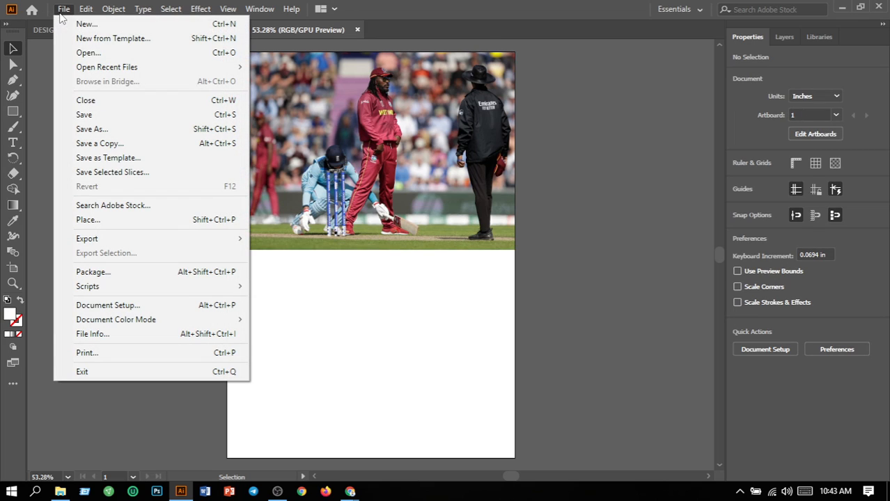
pyautogui.moveTo(101, 239)
pyautogui.click(97, 220)
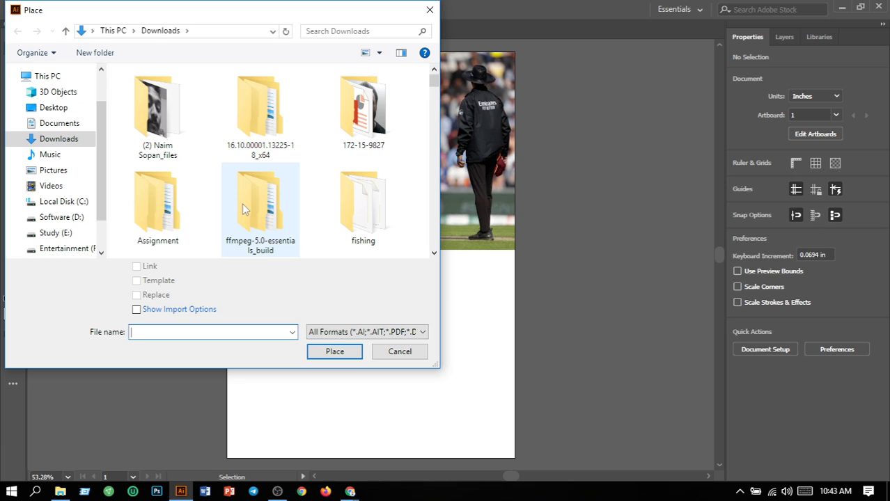
pyautogui.scroll(-5, 240, 204)
pyautogui.scroll(-10, 245, 207)
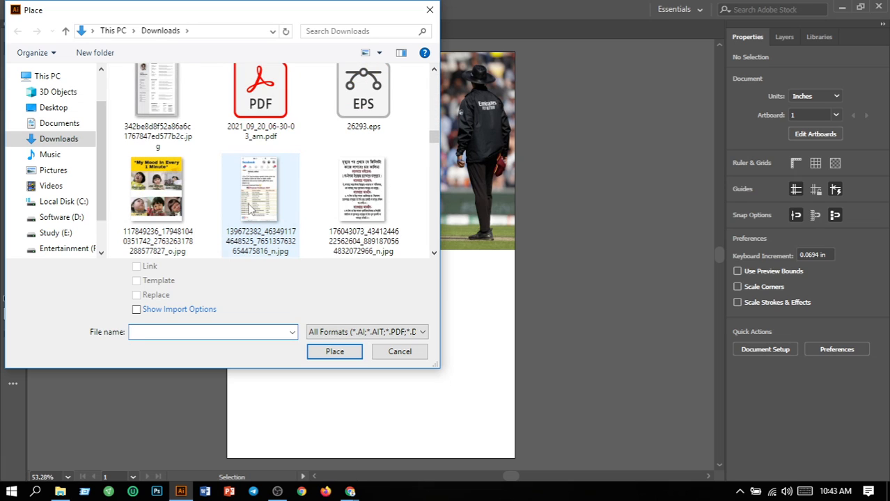
pyautogui.scroll(-10, 248, 204)
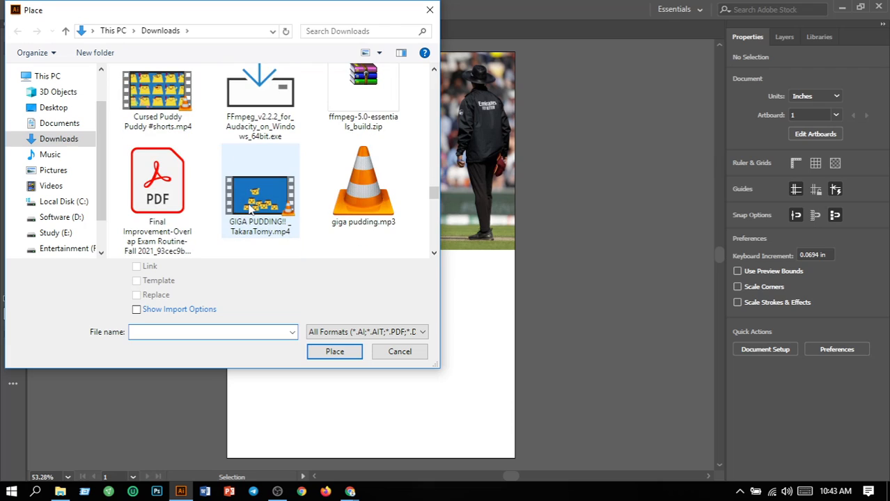
pyautogui.scroll(-10, 249, 208)
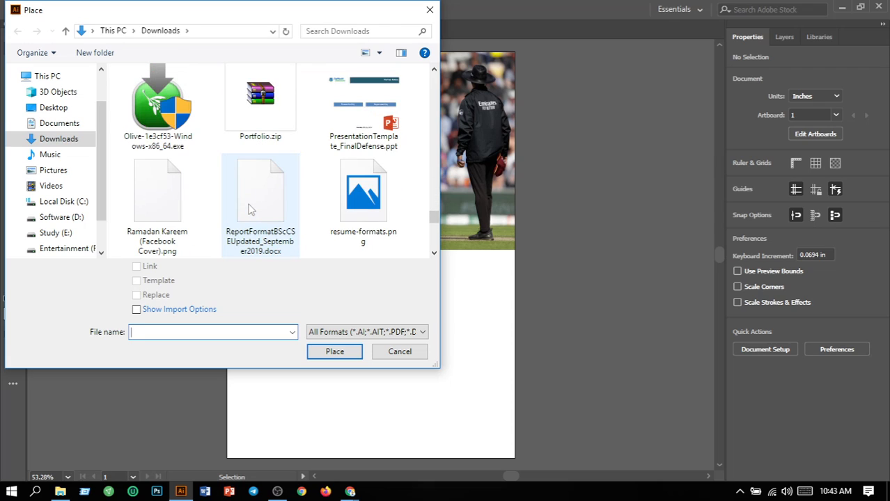
pyautogui.scroll(-2, 250, 209)
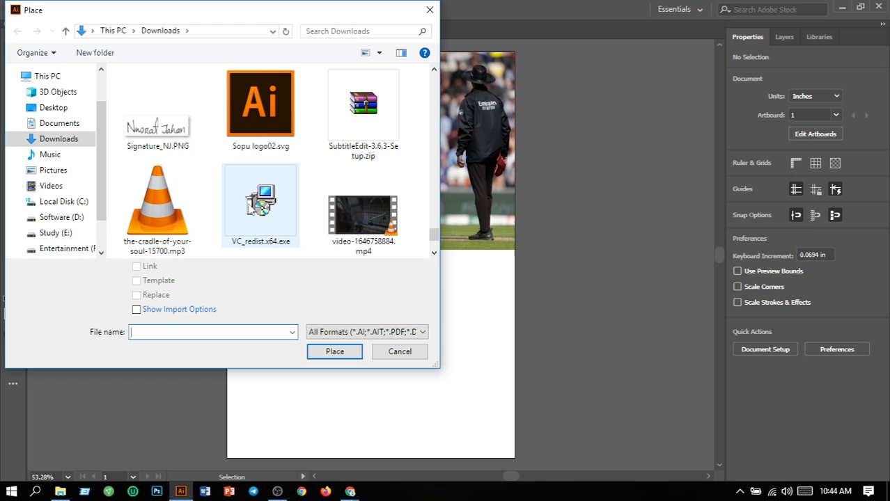
pyautogui.scroll(-1, 254, 207)
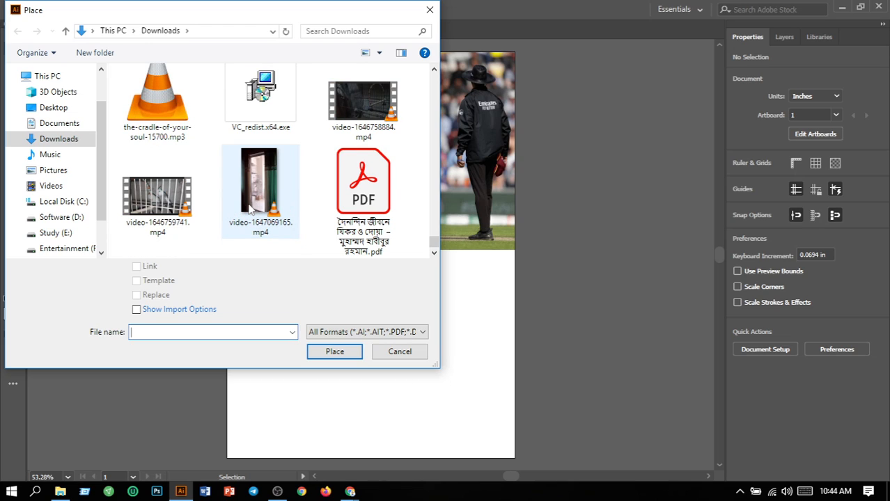
pyautogui.scroll(3, 249, 209)
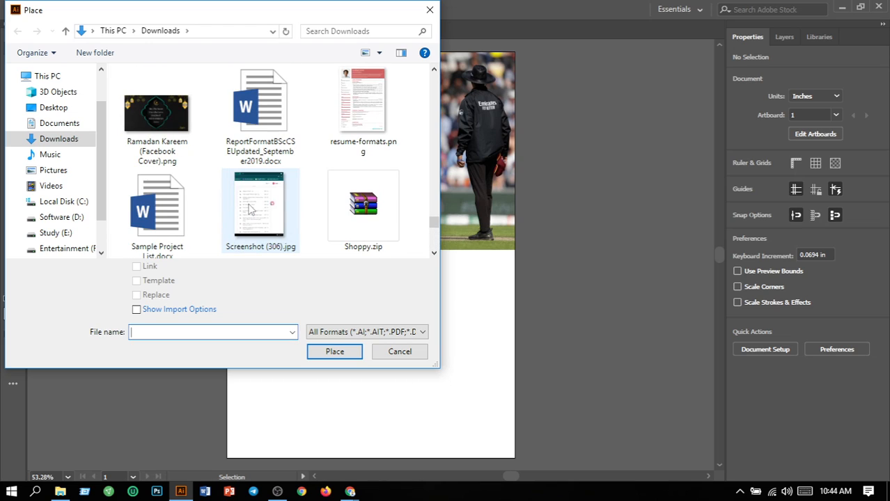
pyautogui.scroll(3, 159, 149)
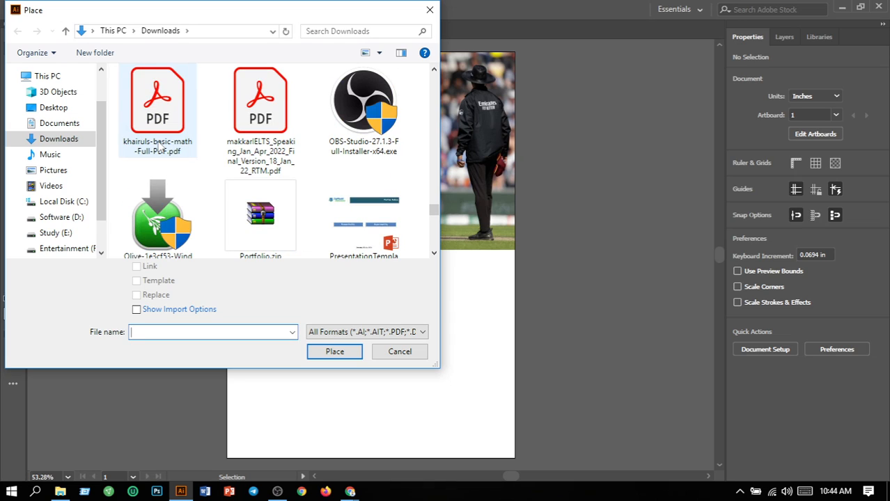
pyautogui.scroll(1, 159, 149)
pyautogui.scroll(-1, 155, 148)
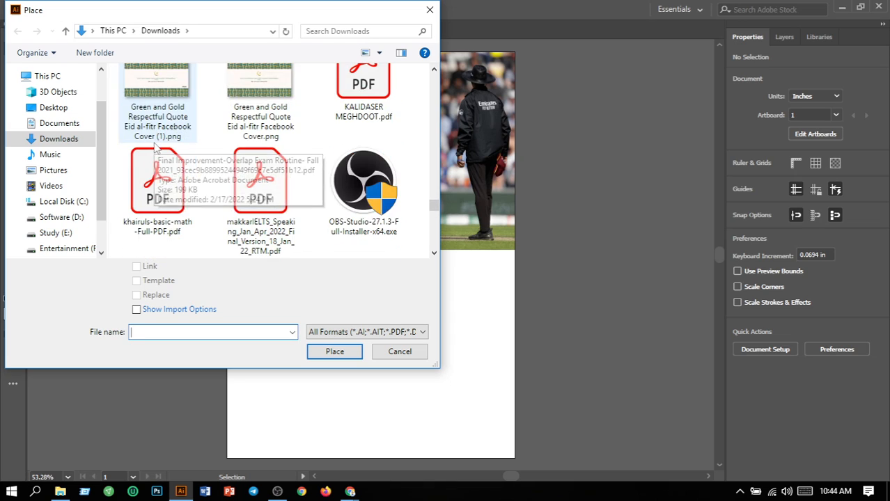
pyautogui.scroll(-2, 156, 148)
pyautogui.click(159, 224)
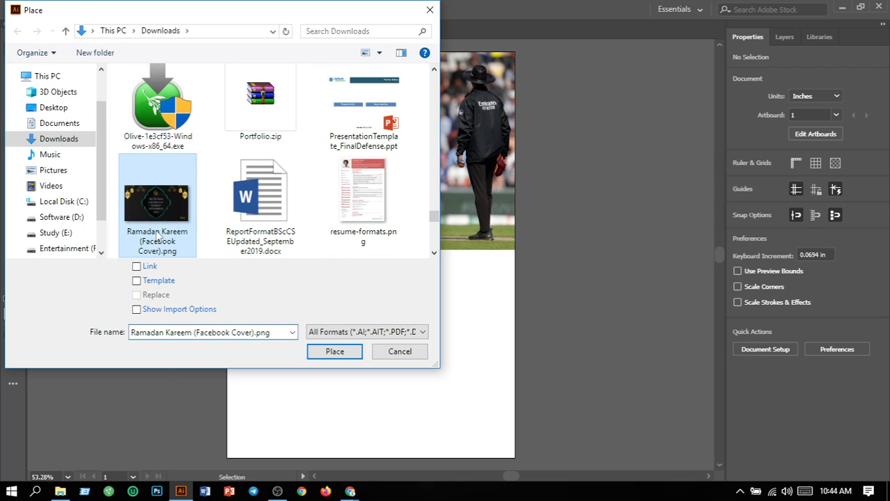
pyautogui.click(343, 356)
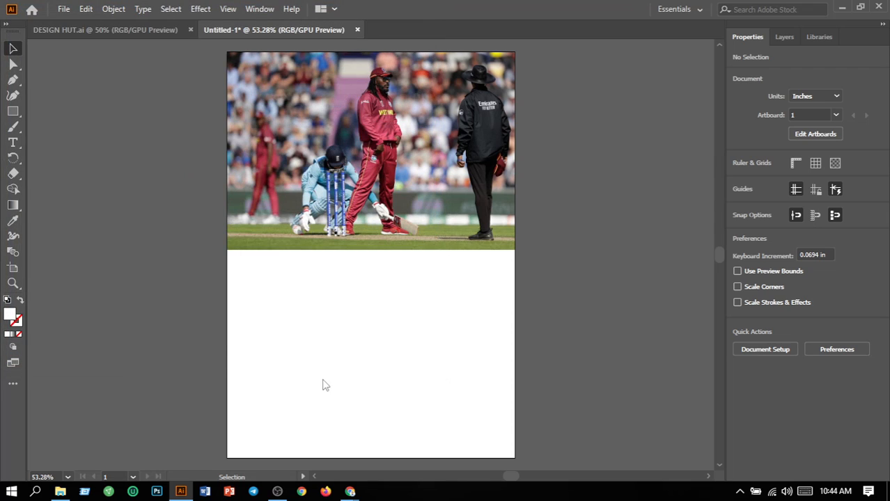
pyautogui.click(227, 316)
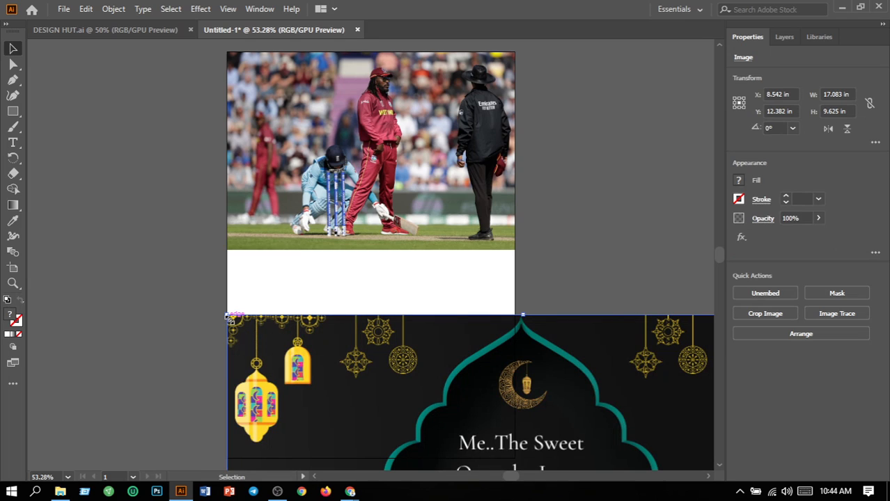
# Step: Scale the Ramadan Kareem image down to about 8.08 x 4.55 in and align it directly beneath the cricket photo at the artboard's left edge
pyautogui.moveTo(229, 319); pyautogui.dragTo(421, 404)
pyautogui.moveTo(574, 452); pyautogui.dragTo(288, 289)
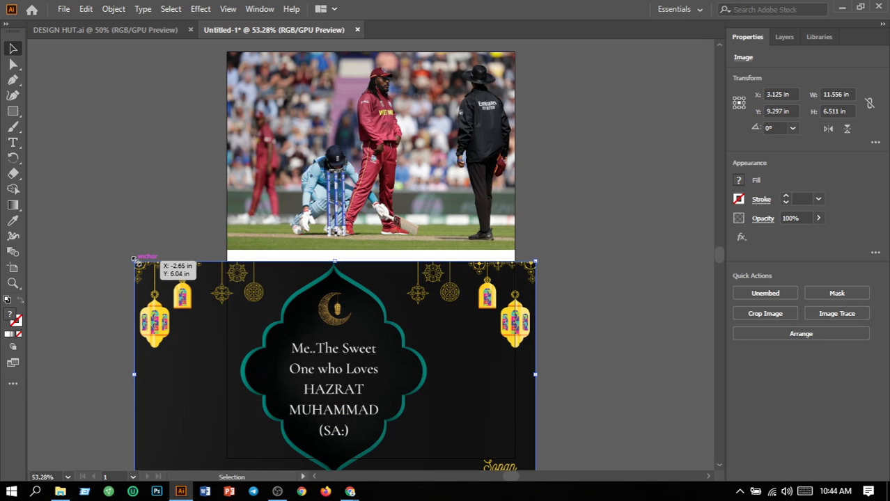
pyautogui.moveTo(135, 261); pyautogui.dragTo(256, 312)
pyautogui.hotkey('ctrl', 'shift', 'a')
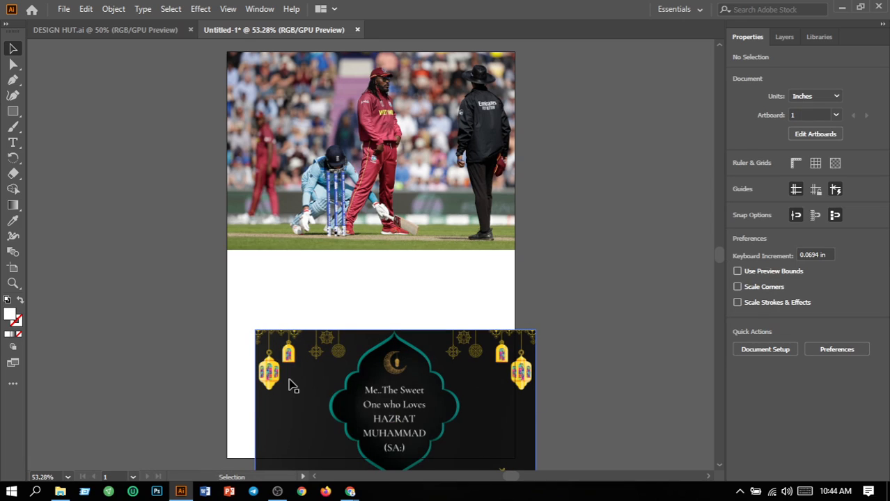
pyautogui.moveTo(291, 385); pyautogui.dragTo(259, 305)
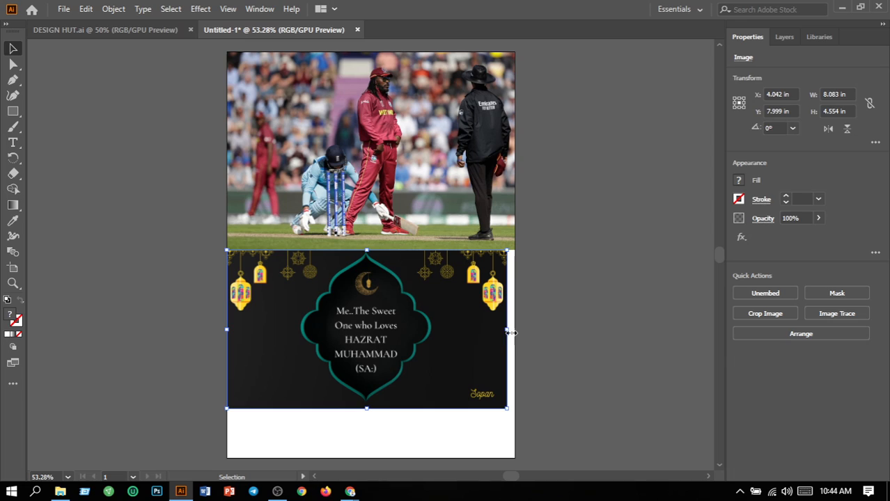
# Step: Stretch the Ramadan Kareem image to about 8.31 x 5.97 in to fill the rest of the artboard, and deselect it
pyautogui.moveTo(507, 330); pyautogui.dragTo(516, 333)
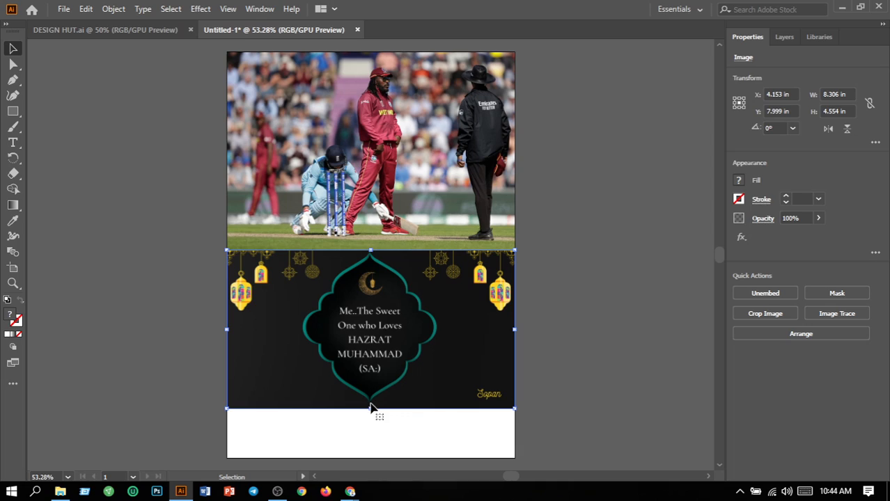
pyautogui.moveTo(371, 409); pyautogui.dragTo(368, 458)
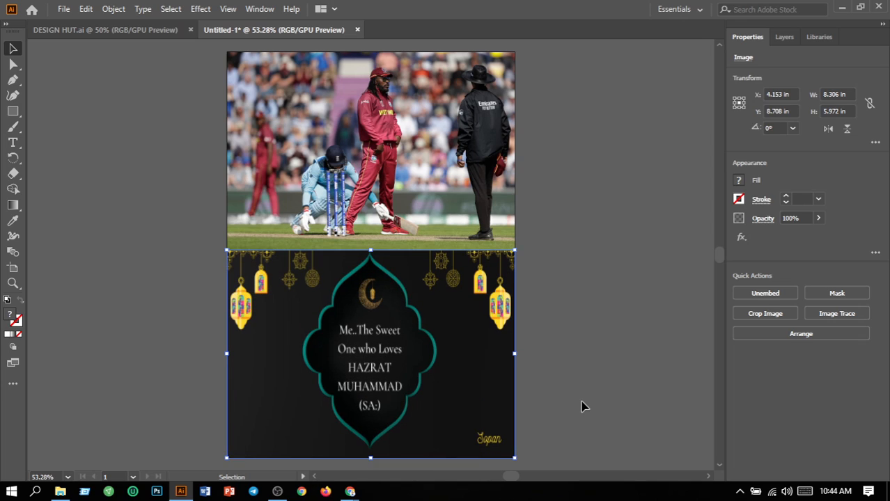
pyautogui.click(584, 406)
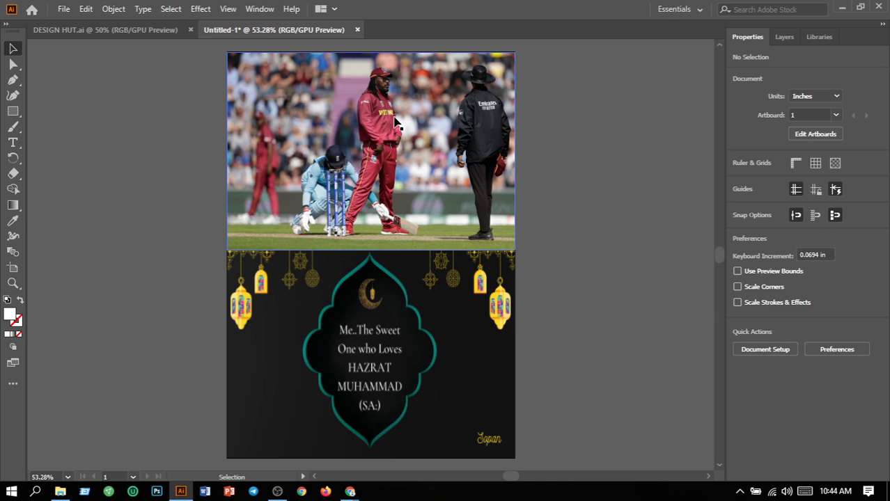
# Step: Select the cricket photo and the Ramadan Kareem image together and lock them in place
pyautogui.click(433, 275)
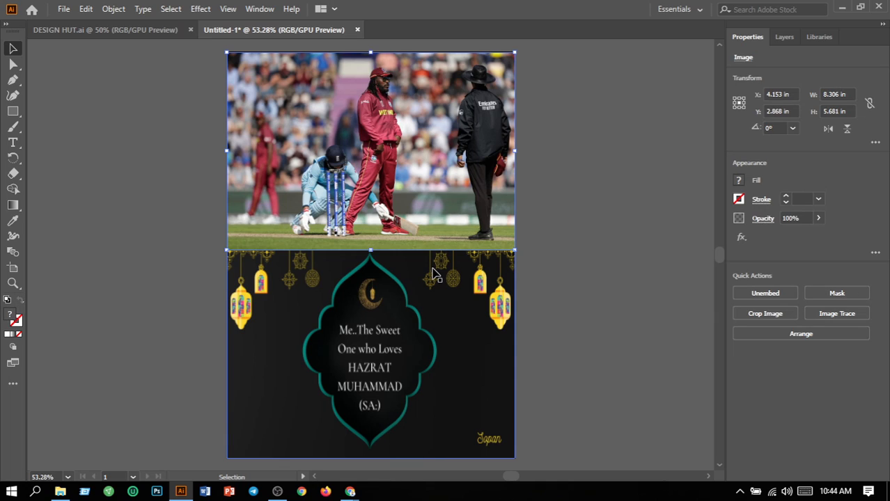
pyautogui.keyDown('shift'); pyautogui.click(434, 275); pyautogui.keyUp('shift')
pyautogui.click(114, 9)
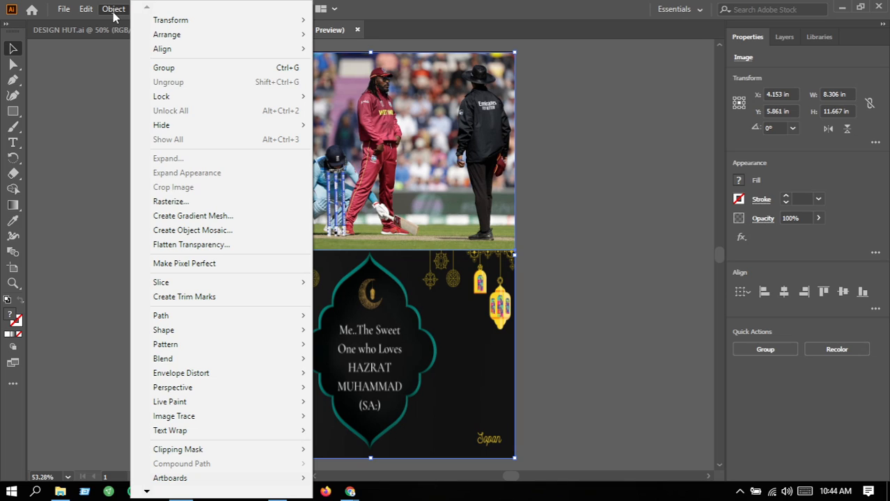
pyautogui.click(51, 92)
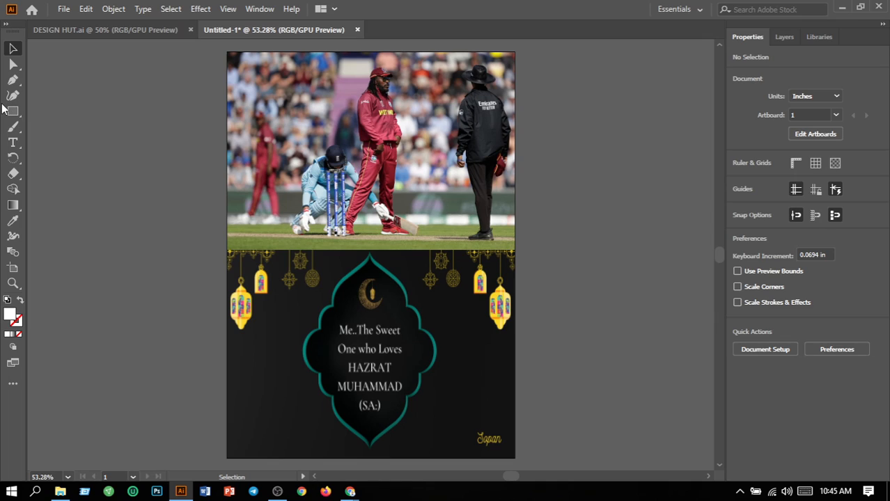
pyautogui.click(12, 80)
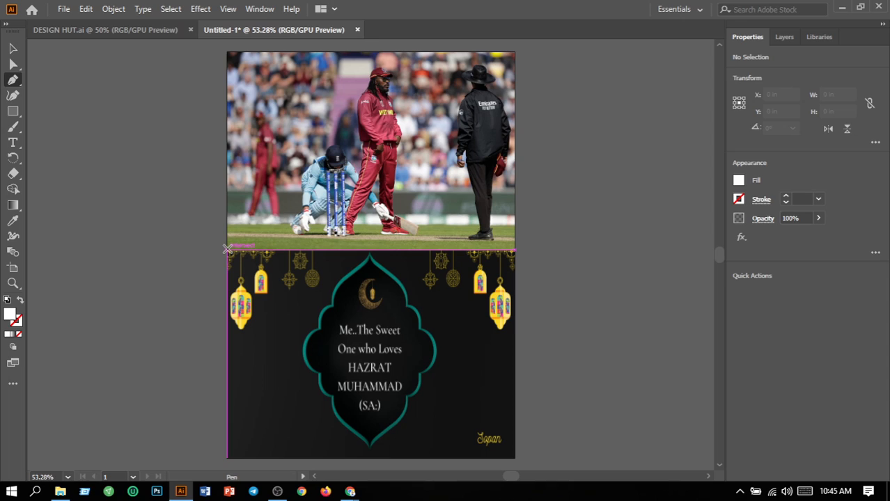
pyautogui.click(227, 249)
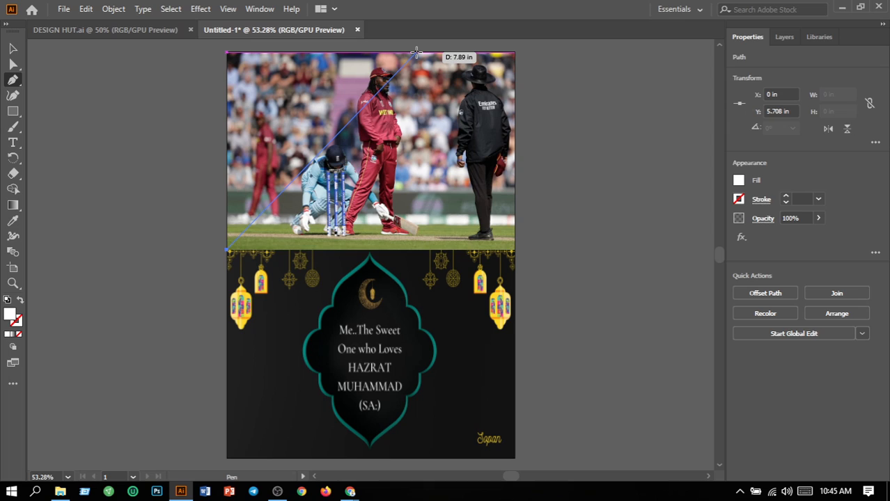
pyautogui.moveTo(414, 54); pyautogui.dragTo(391, 103)
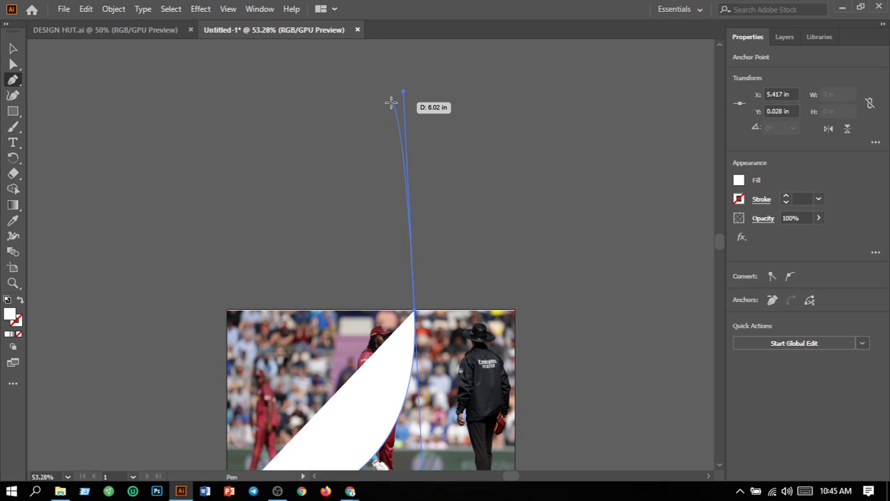
pyautogui.press('ctrl')
pyautogui.hotkey('ctrl', 'z')
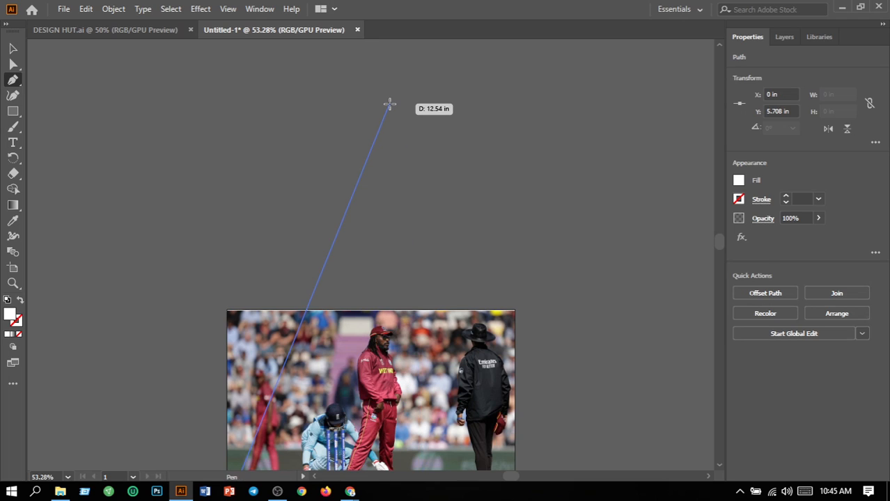
pyautogui.hotkey('ctrl', 'z')
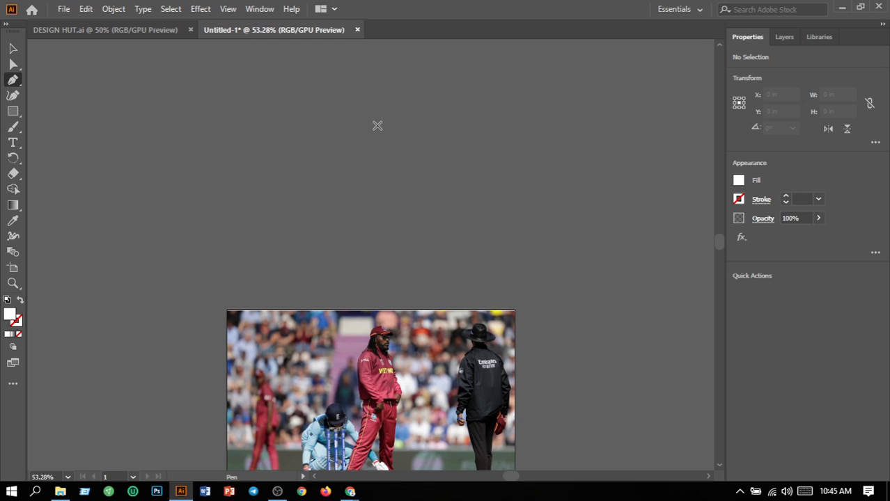
# Step: With the Pen tool, draw a path from the images' seam at the left edge, curving to the upper edge at about X 5.47 in, around the upper-right corner to the seam
pyautogui.press('ctrl')
pyautogui.hotkey('ctrl', '-')
pyautogui.hotkey('ctrl', '-')
pyautogui.hotkey('ctrl', '-')
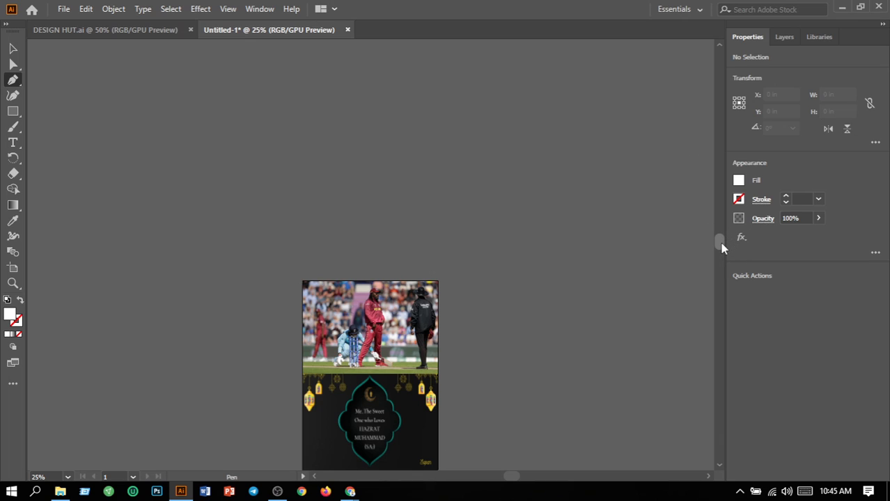
pyautogui.moveTo(720, 243); pyautogui.dragTo(721, 259)
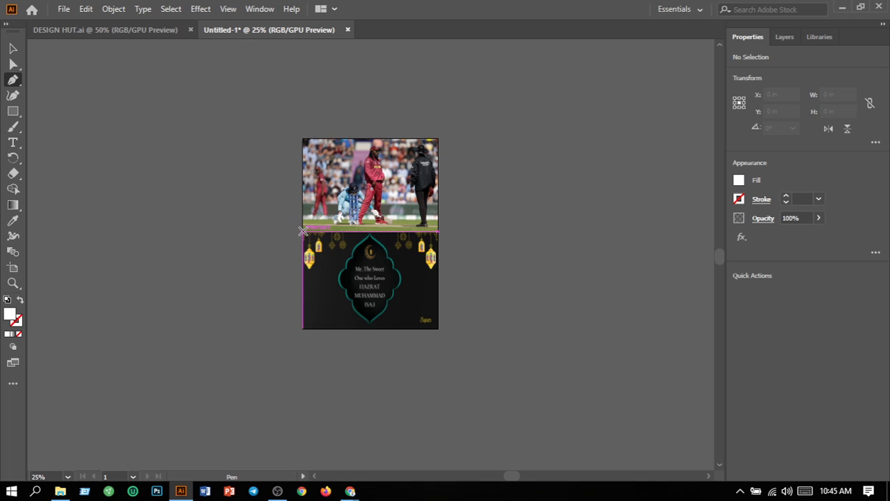
pyautogui.click(303, 231)
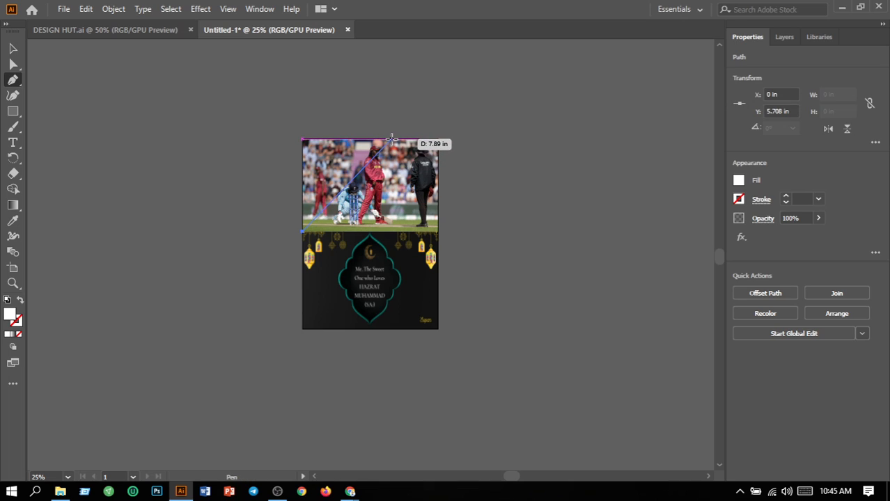
pyautogui.moveTo(392, 139); pyautogui.dragTo(393, 107)
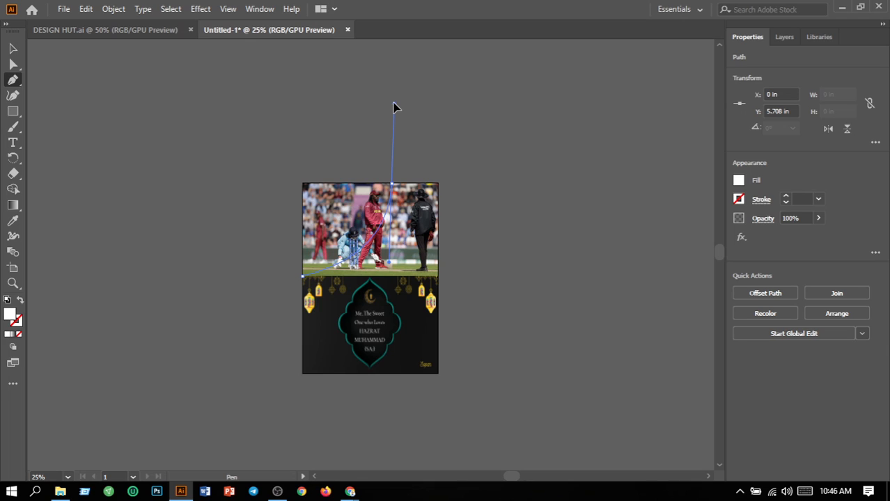
pyautogui.moveTo(393, 107); pyautogui.dragTo(394, 104)
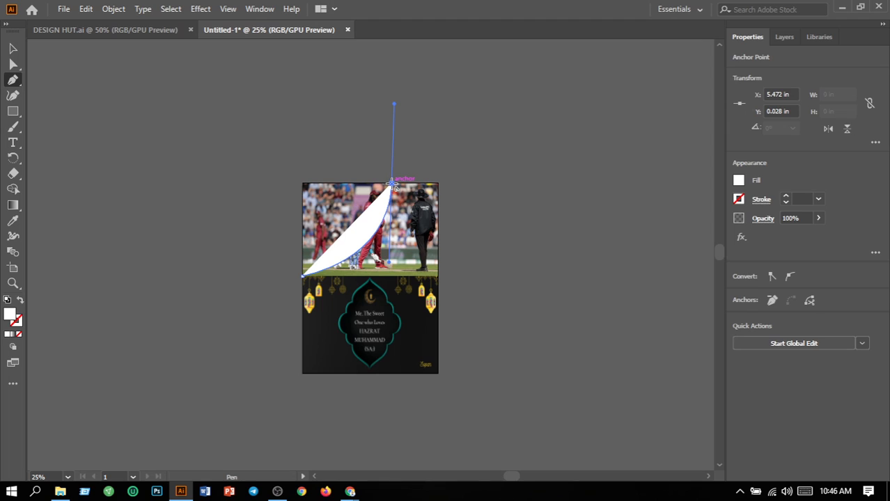
pyautogui.click(393, 183)
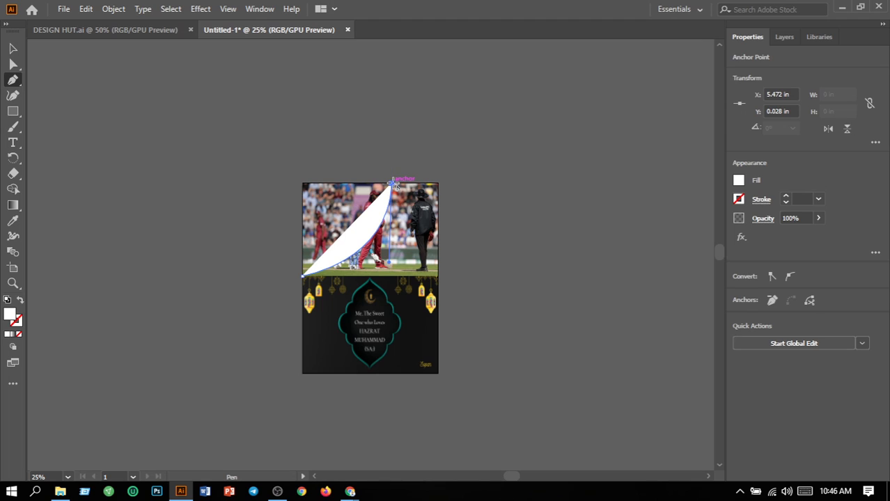
pyautogui.click(438, 184)
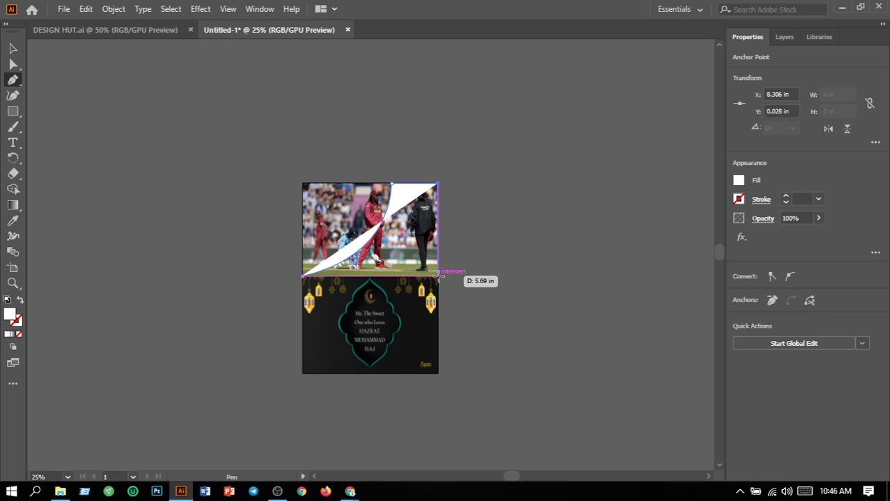
pyautogui.click(439, 276)
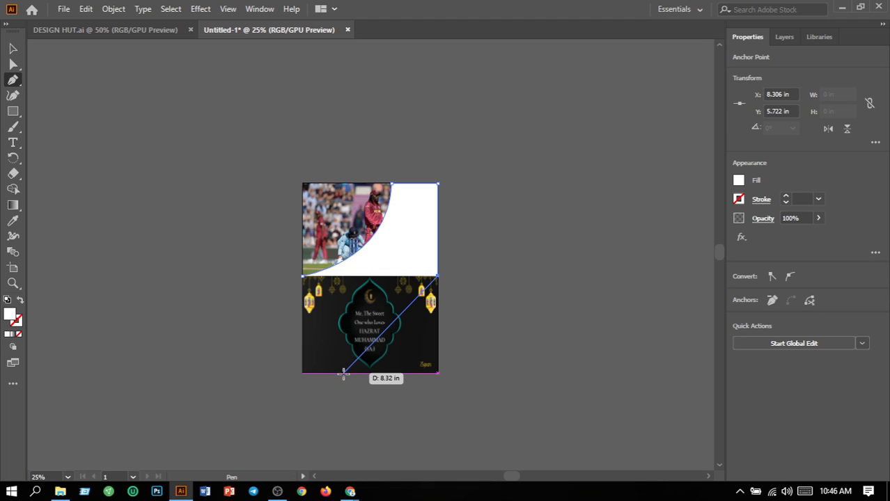
# Step: Curve the path down to the artboard's lower edge at about X 2.67 in, close it via the lower-left corner, and deselect it
pyautogui.moveTo(346, 372); pyautogui.dragTo(345, 468)
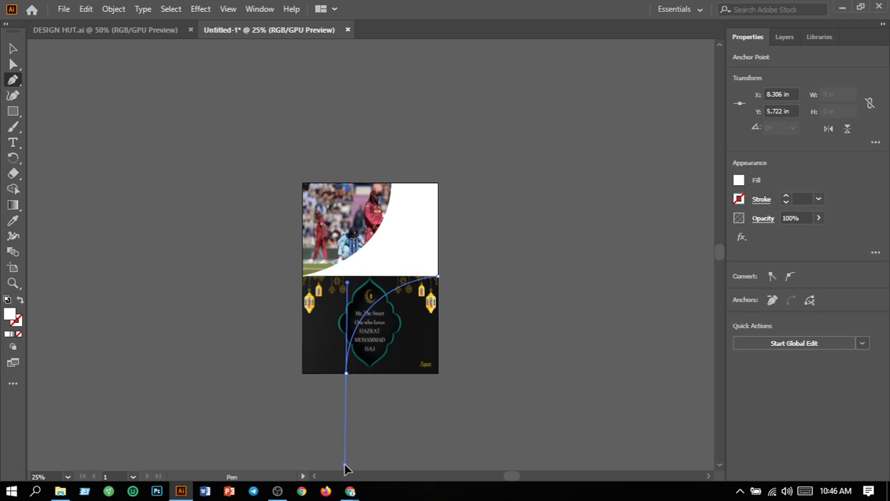
pyautogui.moveTo(344, 465); pyautogui.dragTo(346, 465)
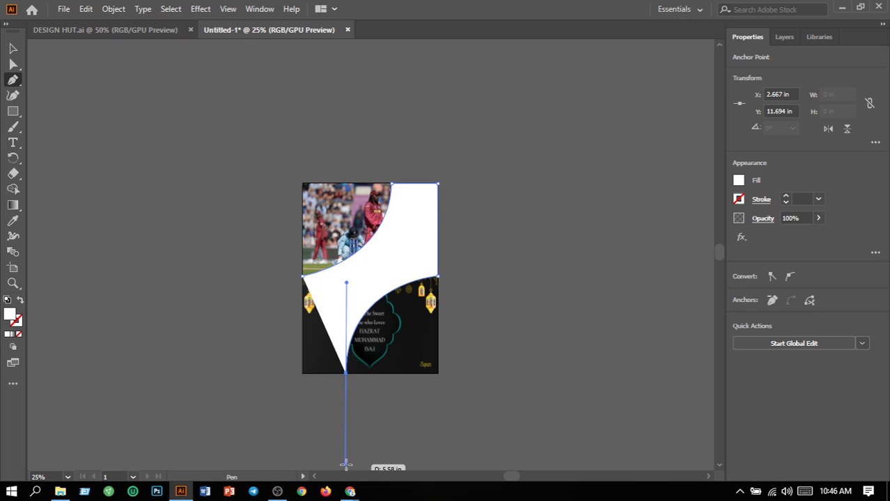
pyautogui.click(346, 374)
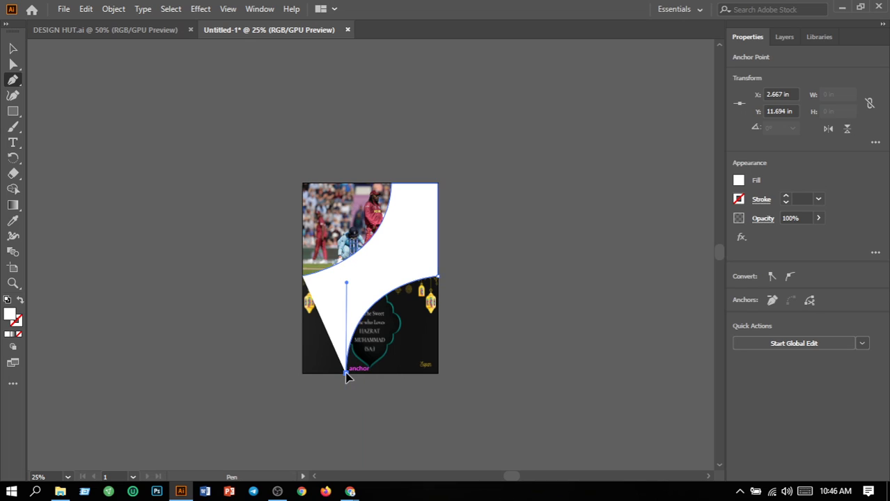
pyautogui.click(303, 373)
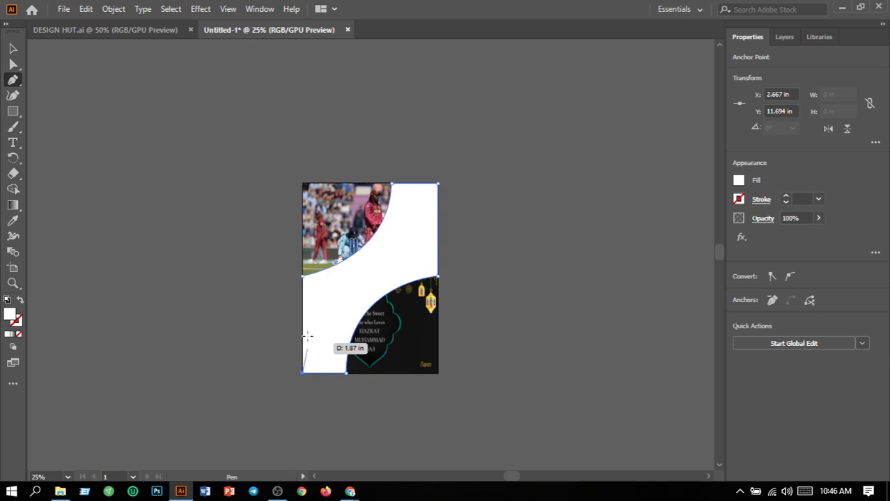
pyautogui.click(302, 277)
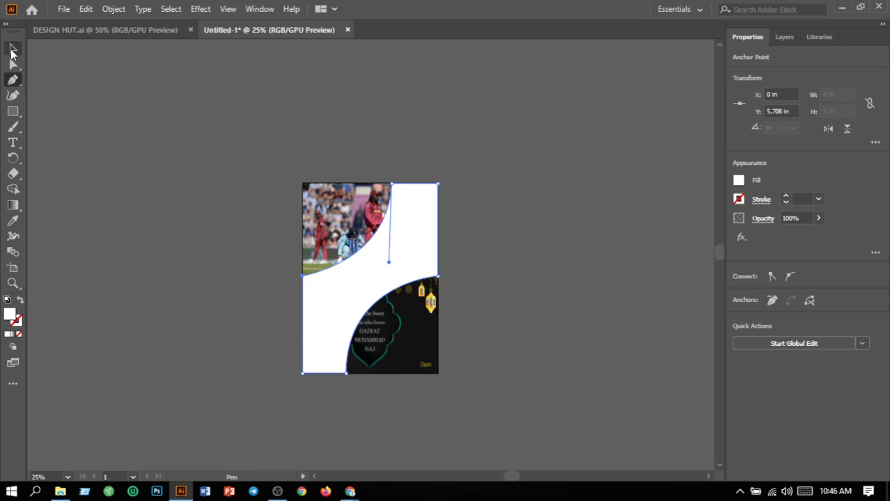
pyautogui.click(12, 50)
pyautogui.click(366, 268)
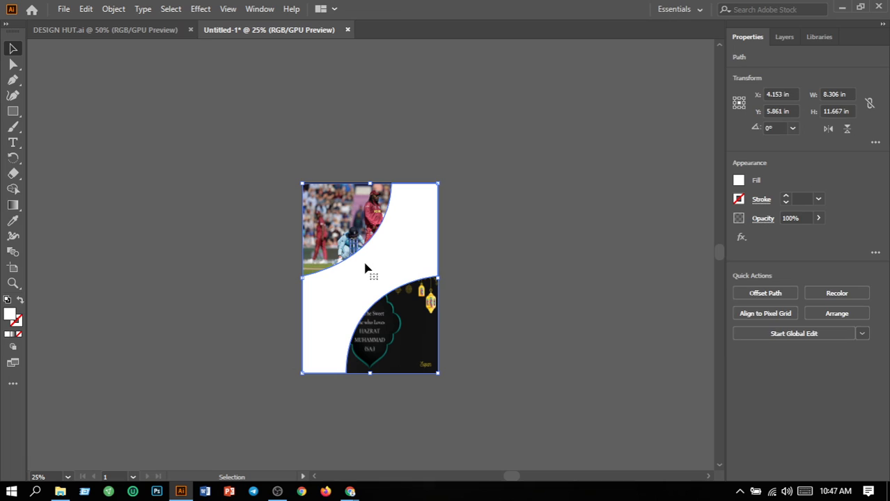
pyautogui.click(527, 229)
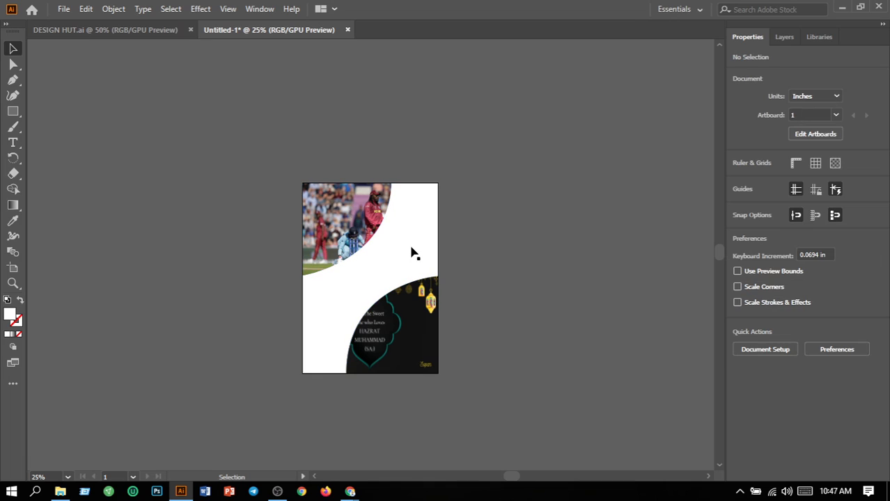
# Step: Fill the white curved shape with dark navy 000A23 and deselect it
pyautogui.click(411, 248)
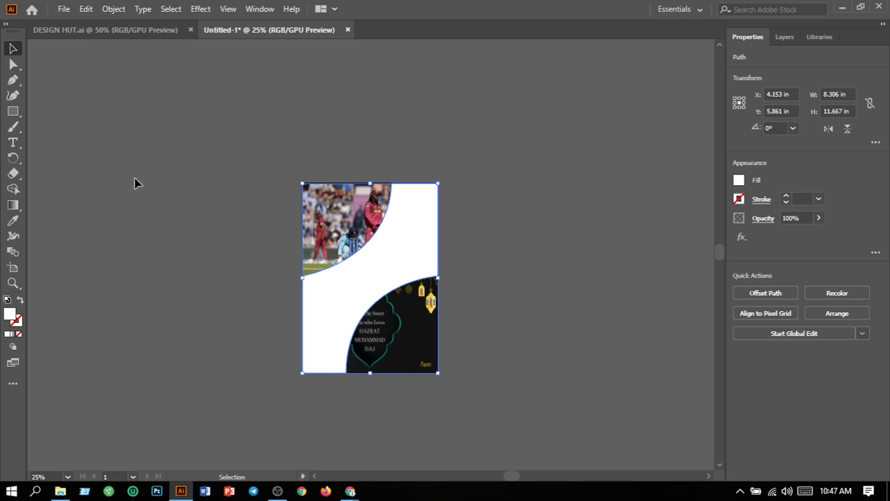
pyautogui.doubleClick(9, 315)
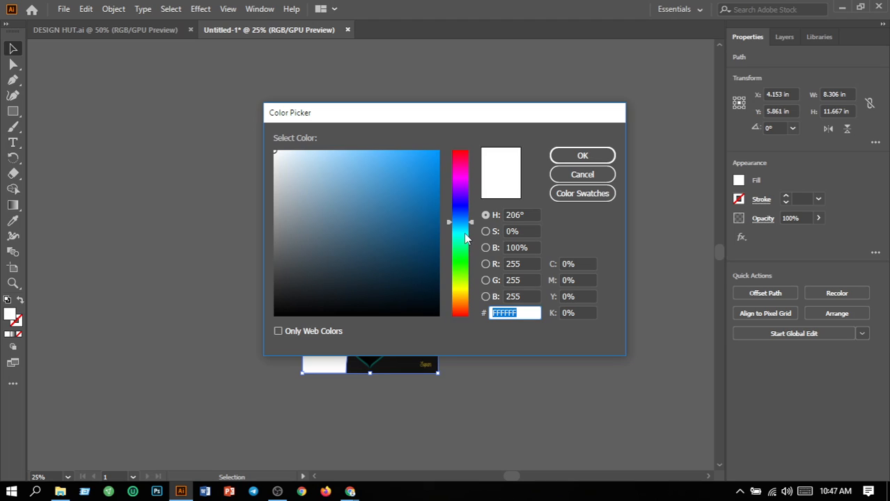
pyautogui.click(465, 215)
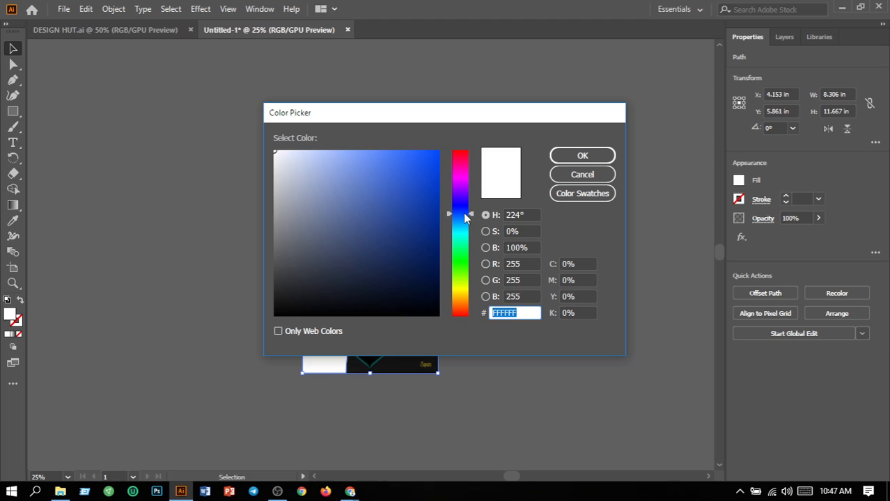
pyautogui.click(438, 283)
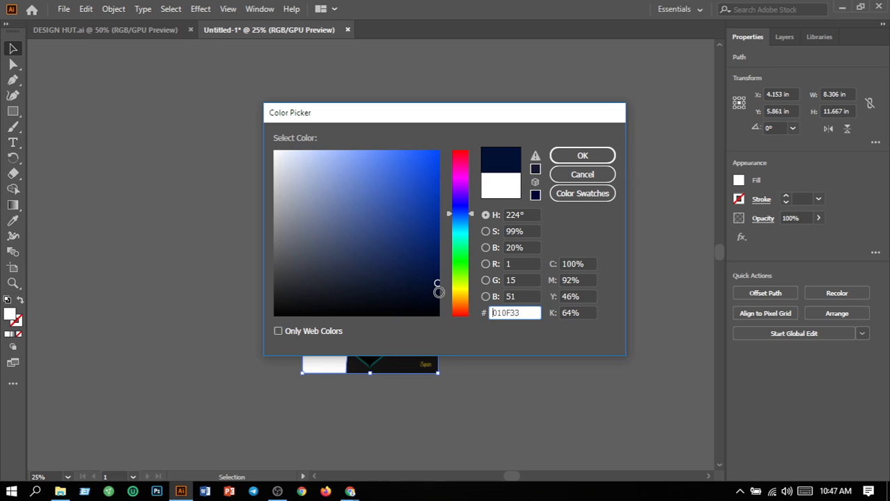
pyautogui.click(437, 293)
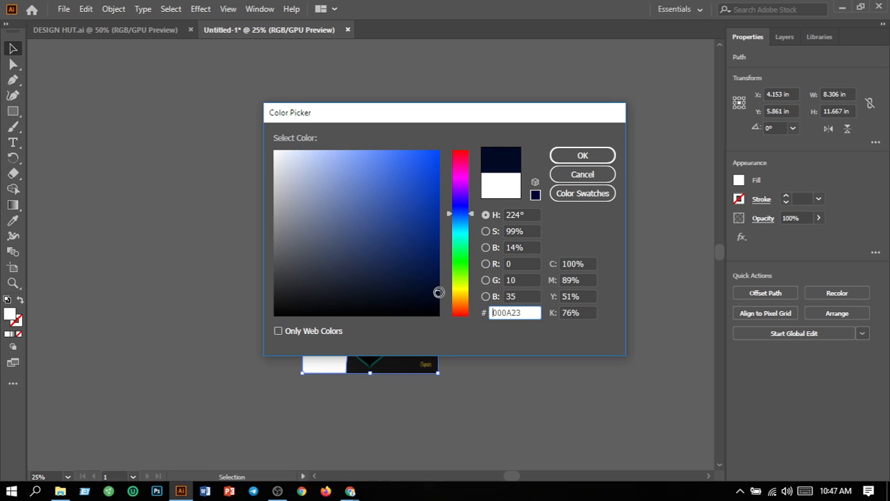
pyautogui.click(583, 156)
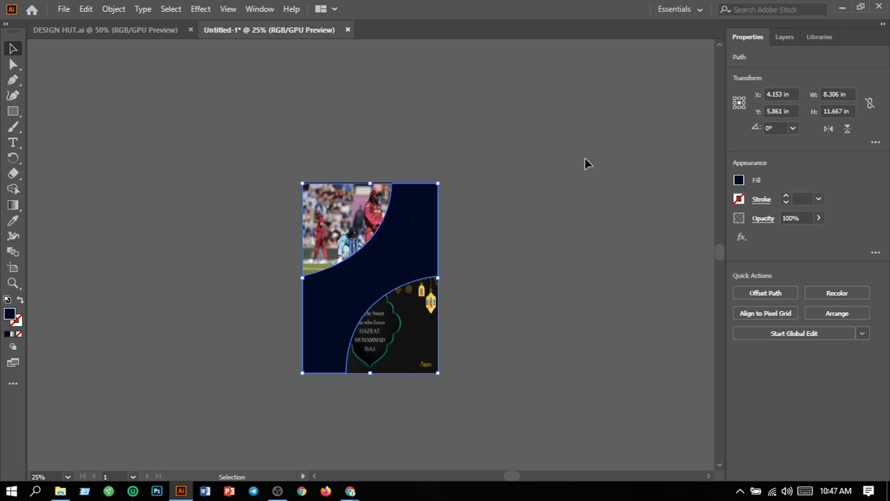
pyautogui.click(576, 169)
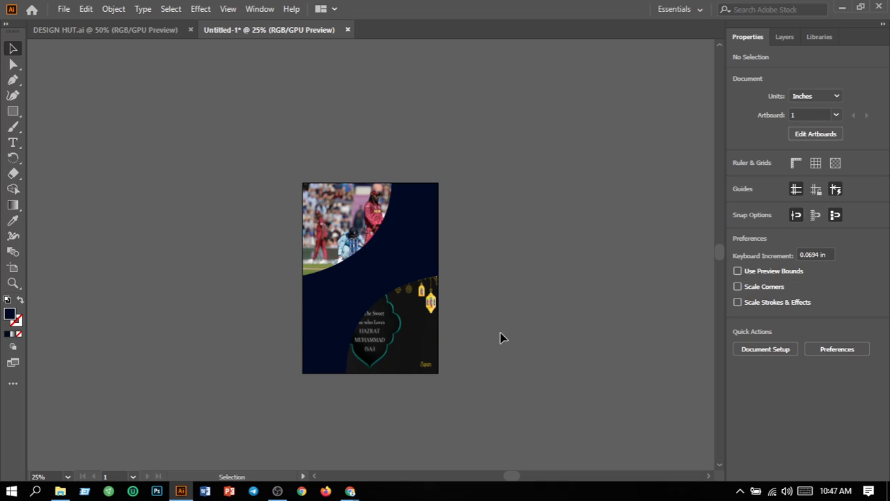
# Step: Lock the navy curved shape so it stays fixed over the two images
pyautogui.scroll(-1, 499, 332)
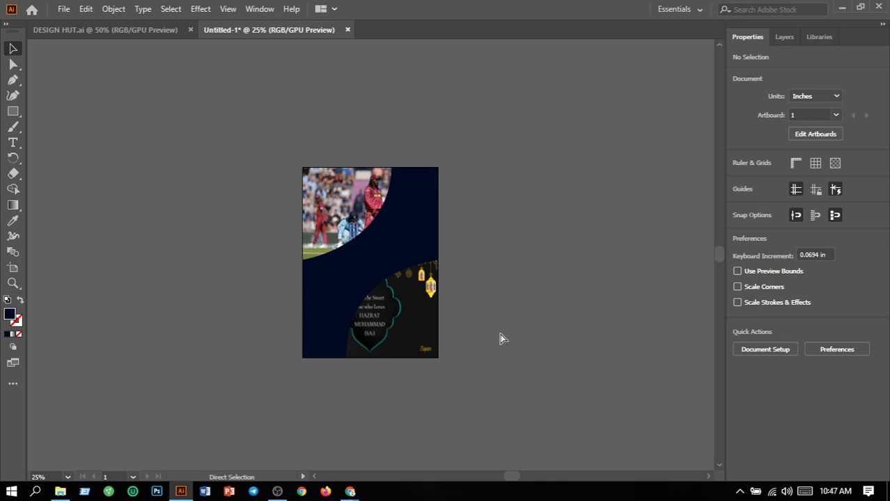
pyautogui.hotkey('ctrl', '+')
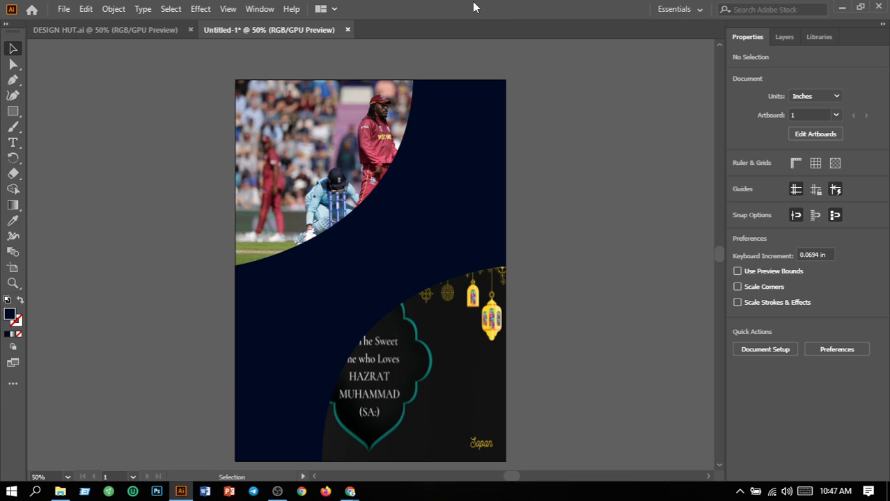
pyautogui.click(433, 272)
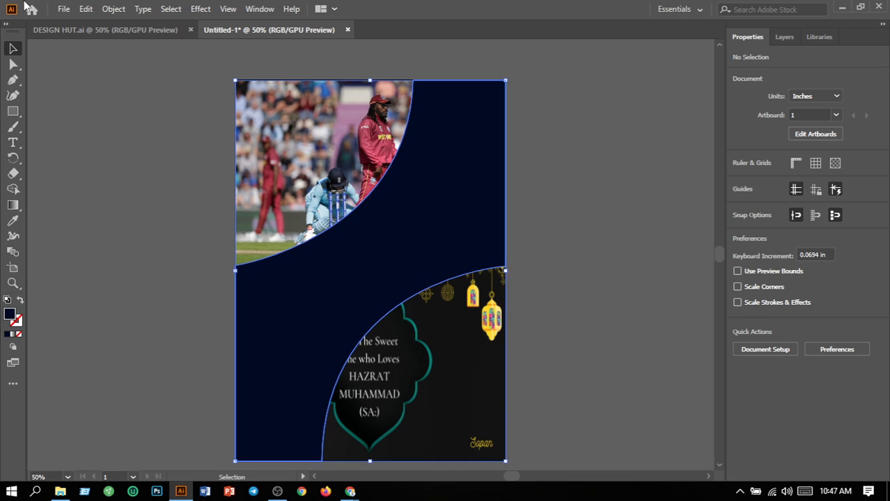
pyautogui.click(115, 9)
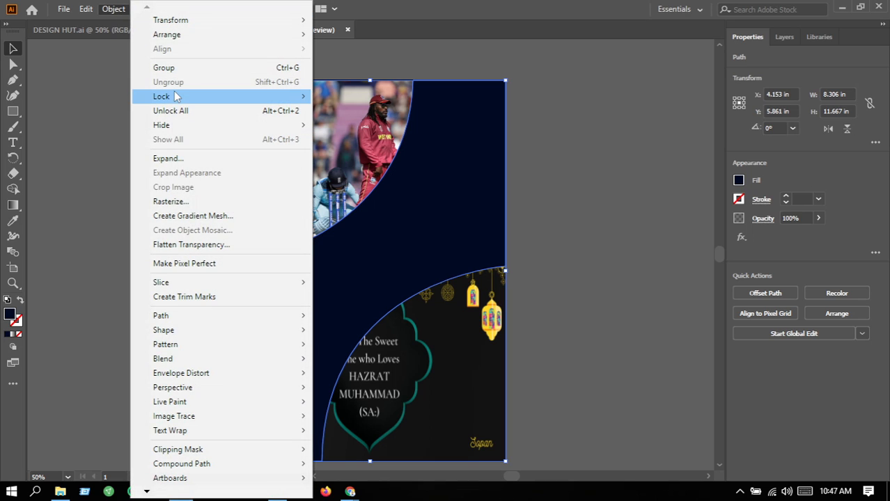
pyautogui.moveTo(175, 93)
pyautogui.click(361, 98)
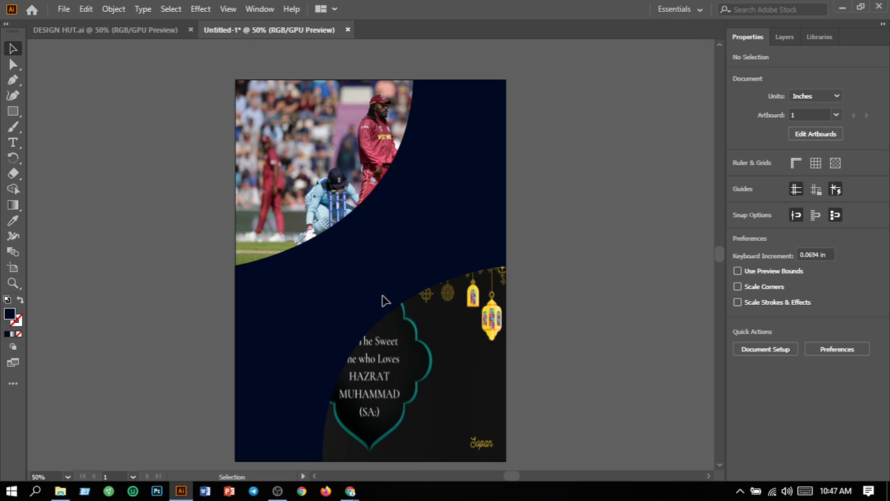
pyautogui.moveTo(282, 494)
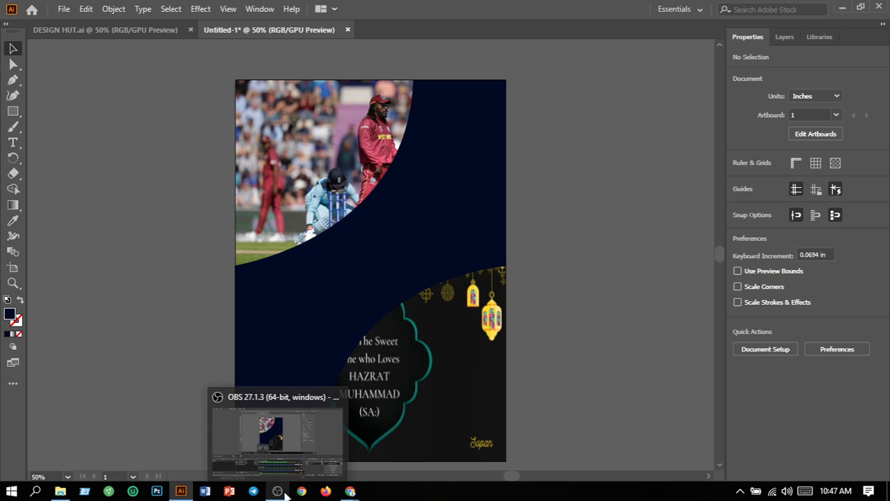
pyautogui.click(303, 453)
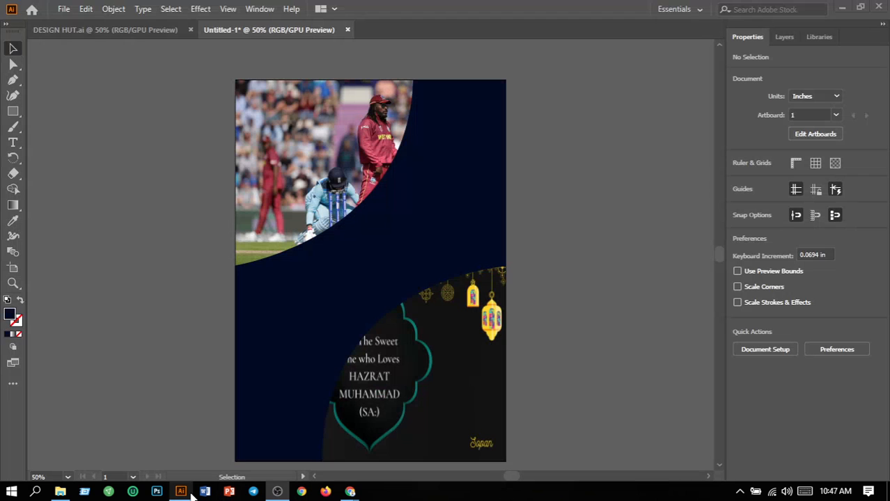
pyautogui.click(181, 492)
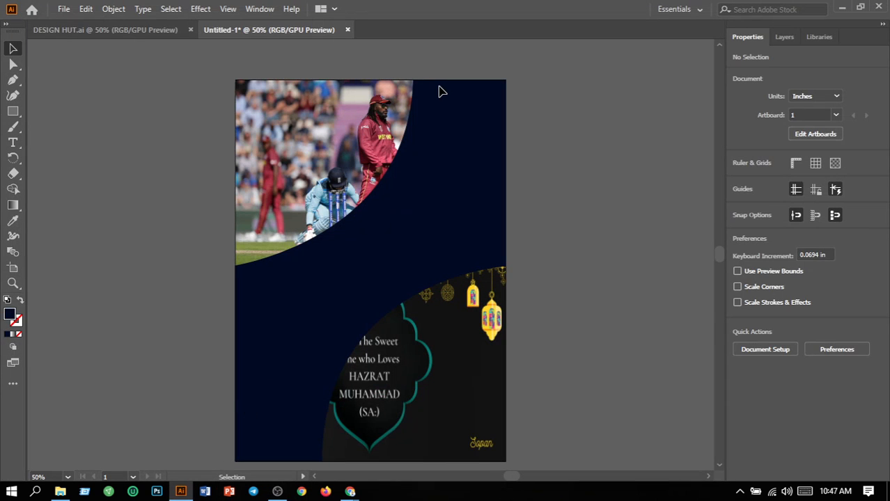